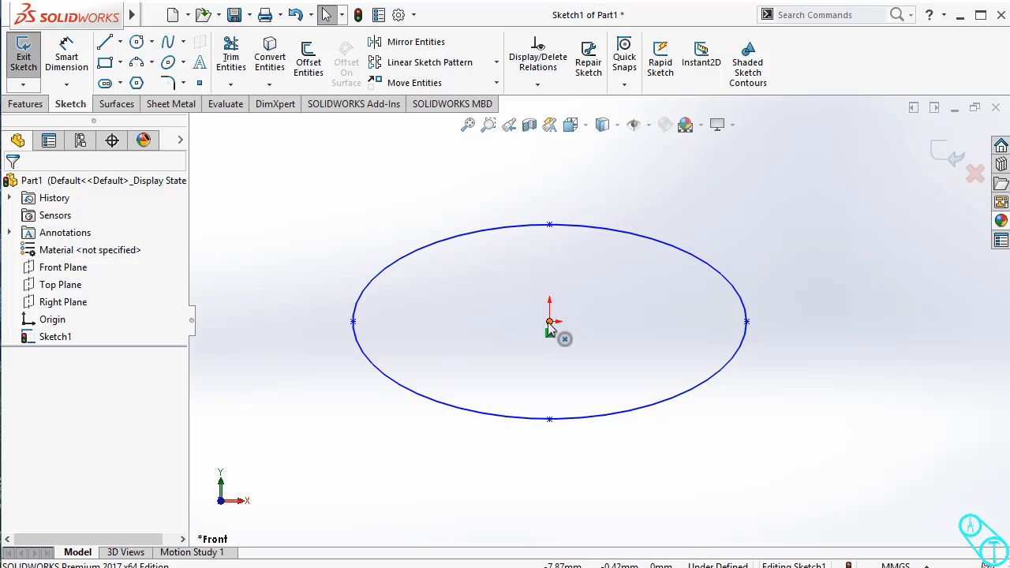
Step: Dimension the ellipse's full width between its two major-axis end points as 1500 mm
left_click(84, 71)
left_click(355, 324)
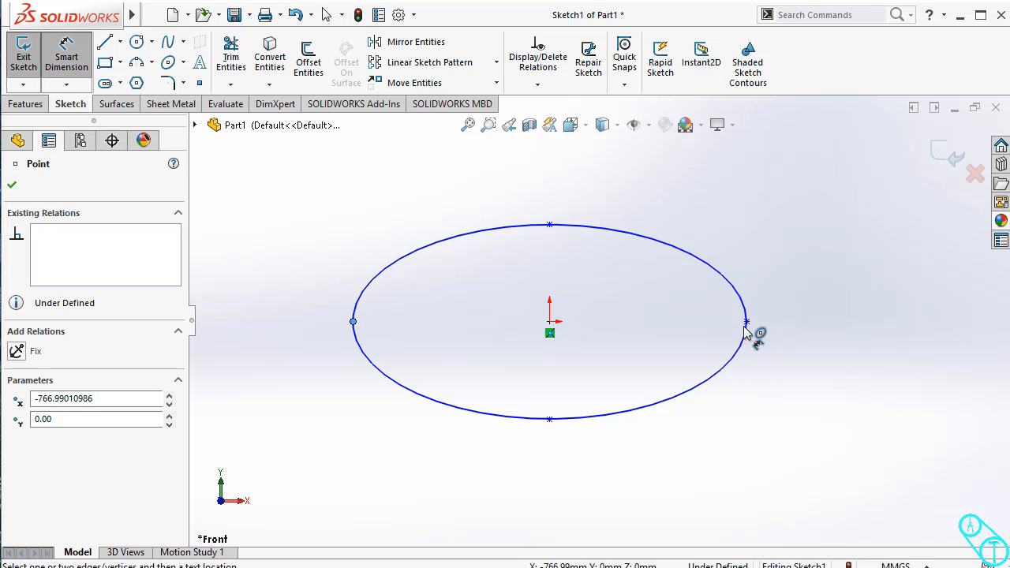
left_click(746, 322)
left_click(621, 355)
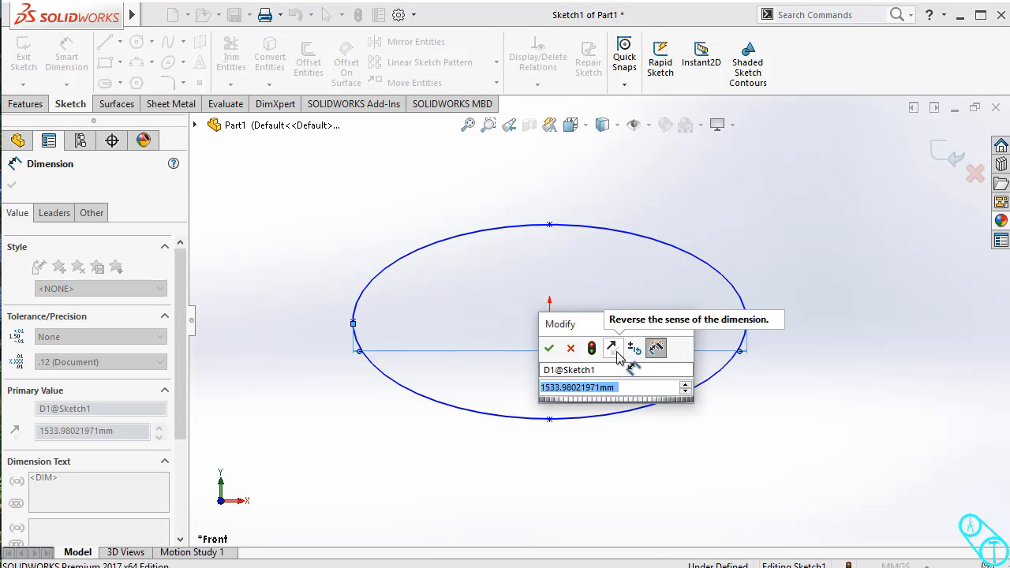
type("1000")
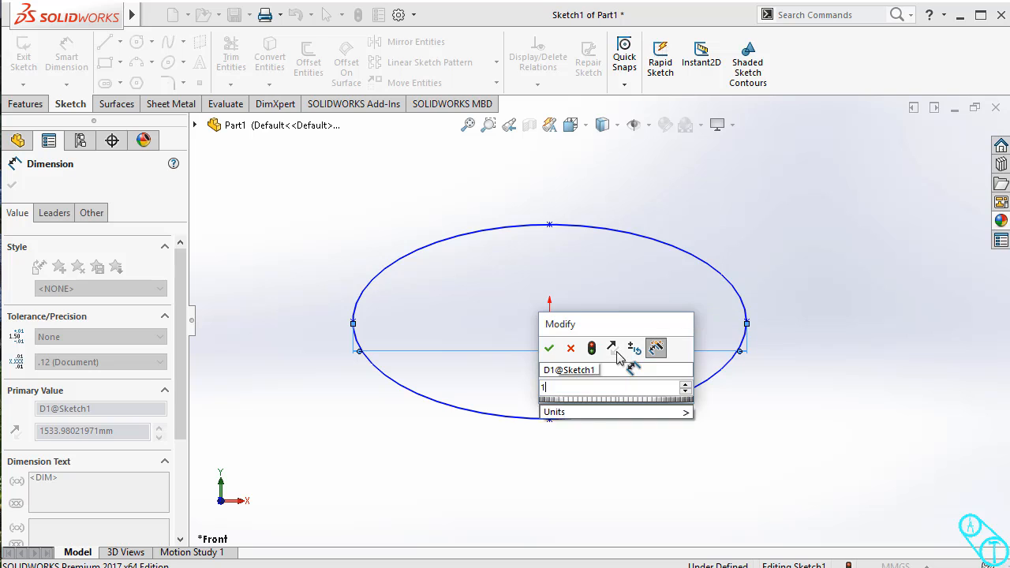
key("Return")
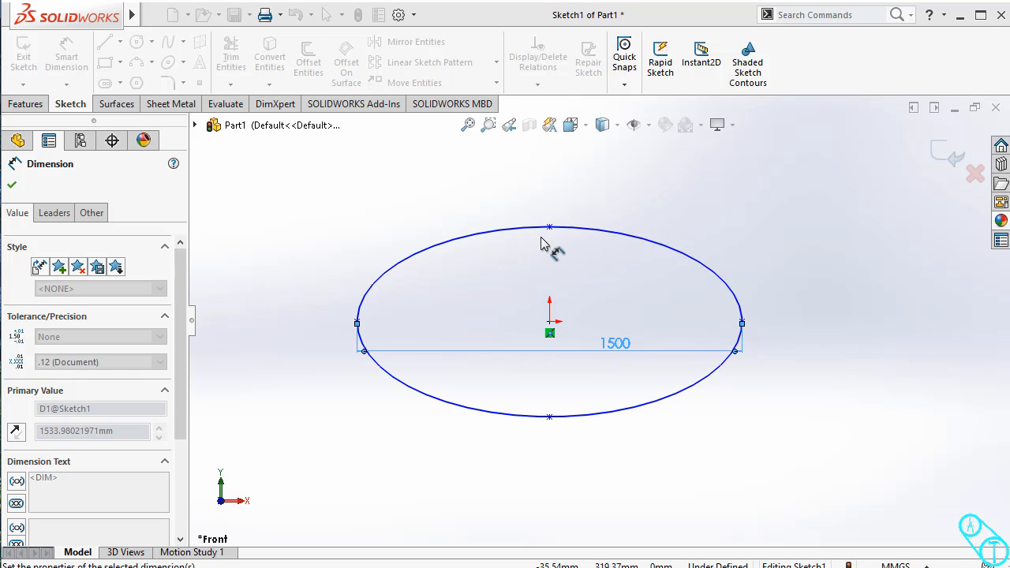
Step: Dimension the ellipse's full height between its upper and lower axis points as 800 mm
left_click(550, 227)
left_click(550, 419)
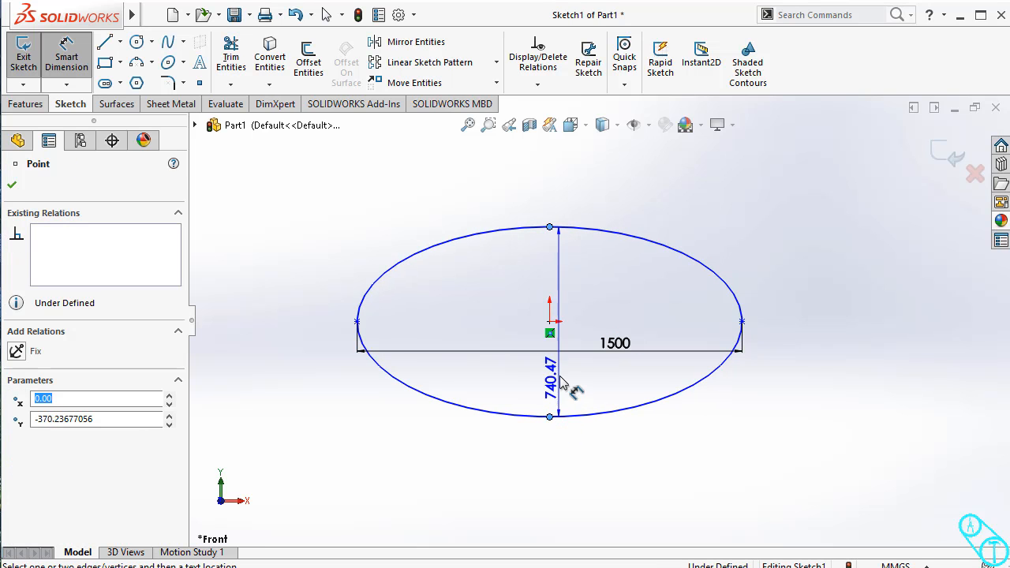
left_click(564, 383)
type("800")
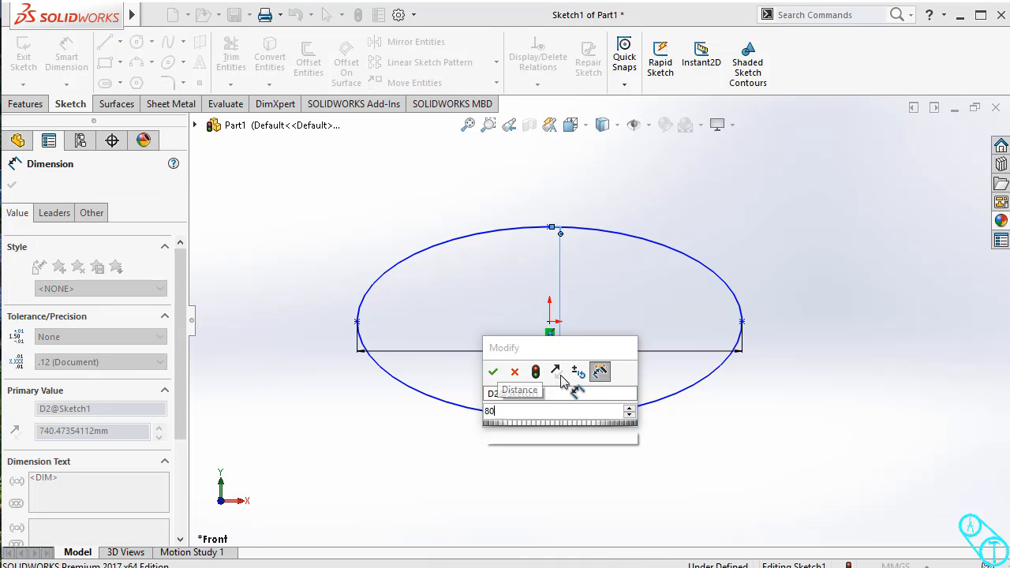
key("Return")
left_click(679, 471)
key("Escape")
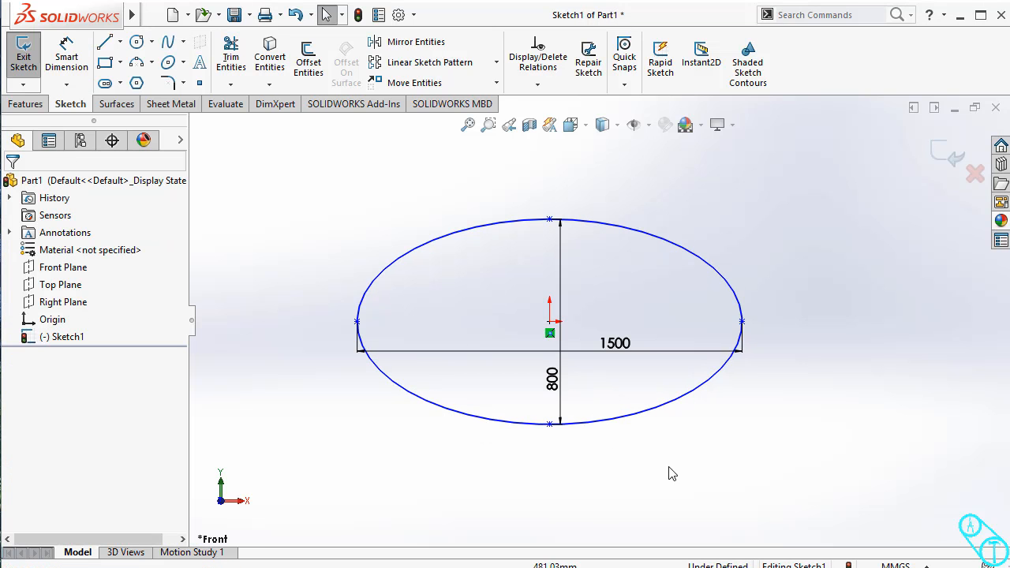
Step: Check the ellipse's parameters, then delete its height and width dimensions
left_click(628, 420)
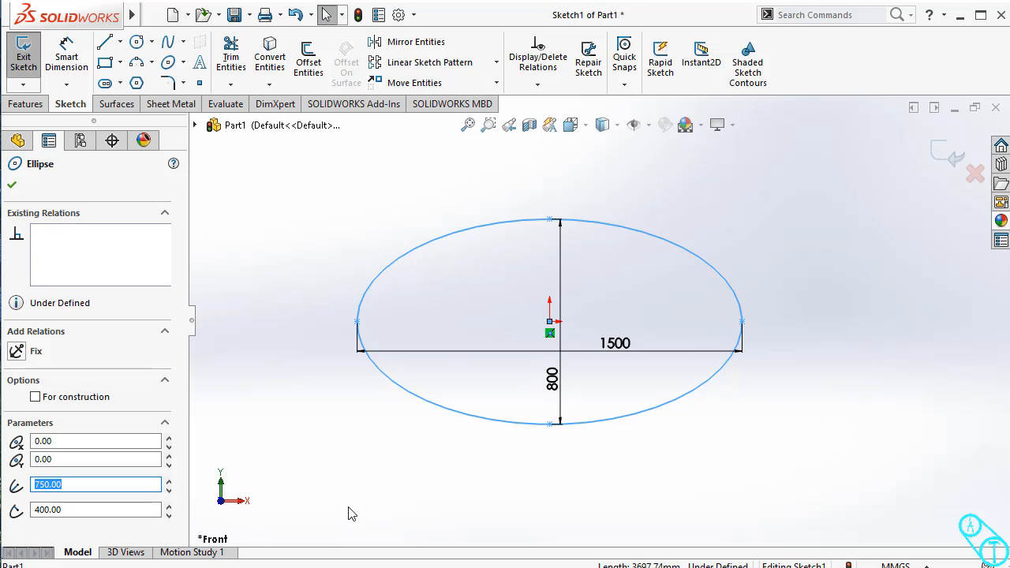
left_click(379, 497)
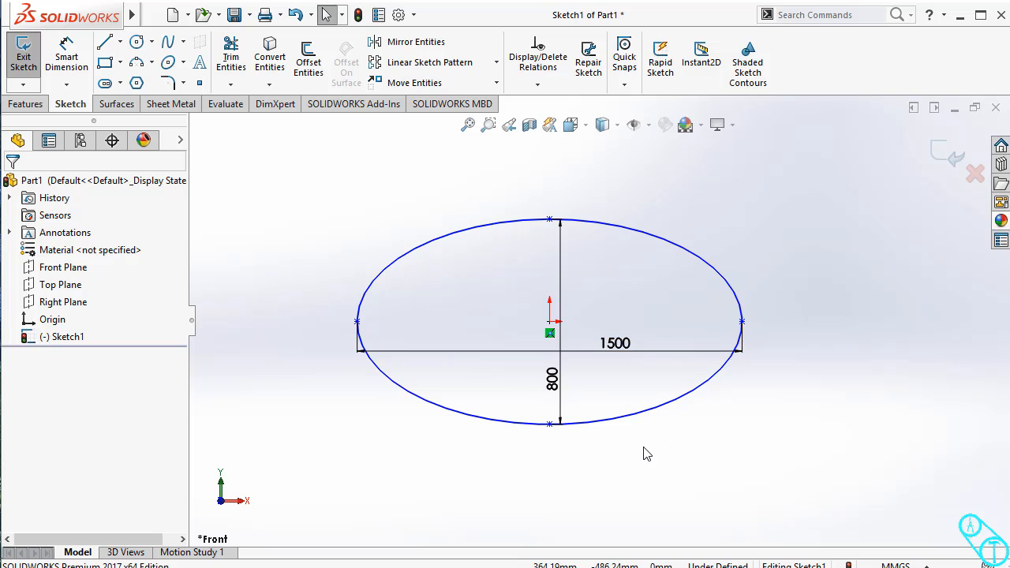
left_click(567, 380)
key("Delete")
left_click(591, 360)
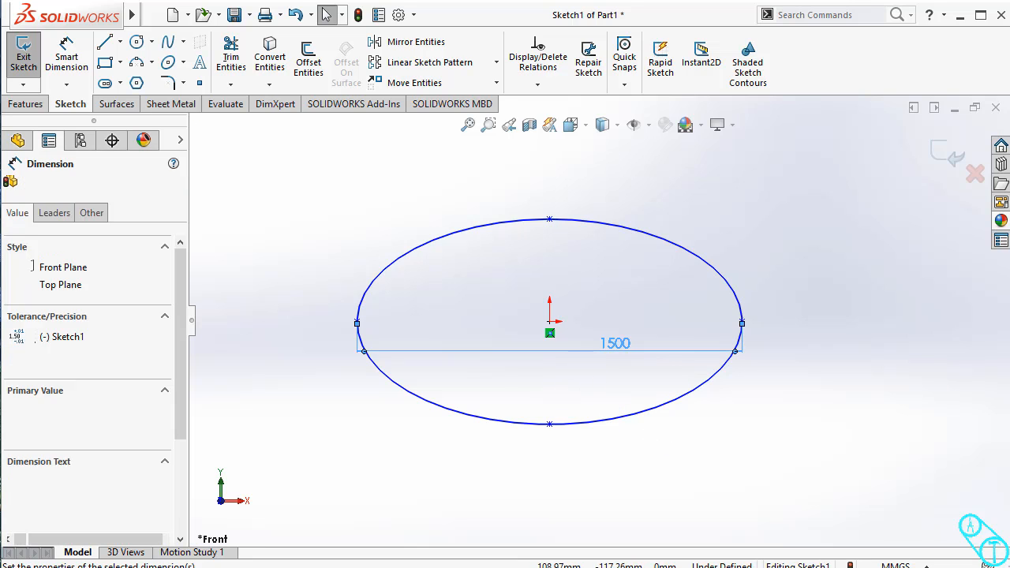
key("Delete")
Step: Review the ellipse's radius parameters and delete the ellipse from the sketch
left_click(598, 426)
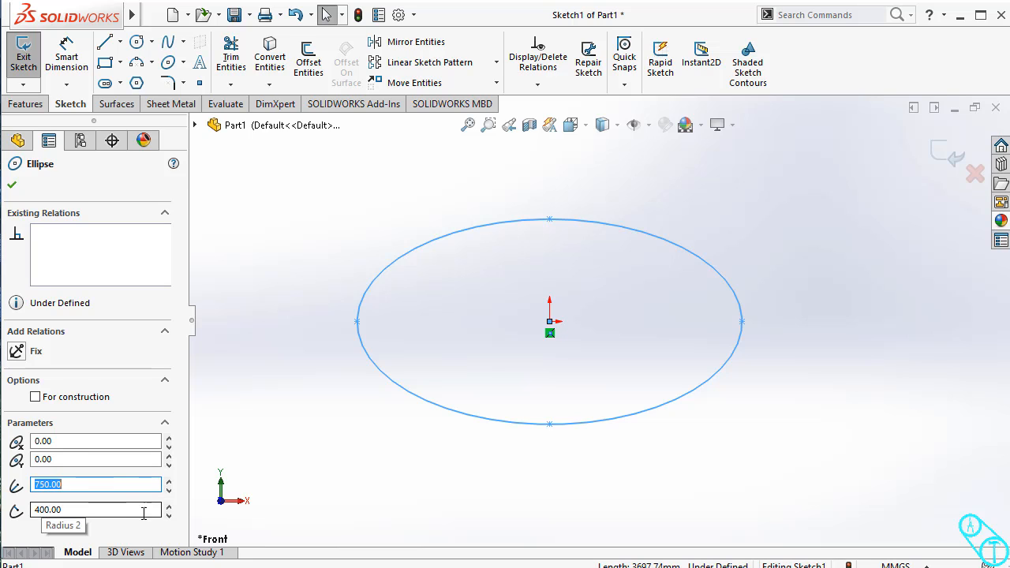
key("Escape")
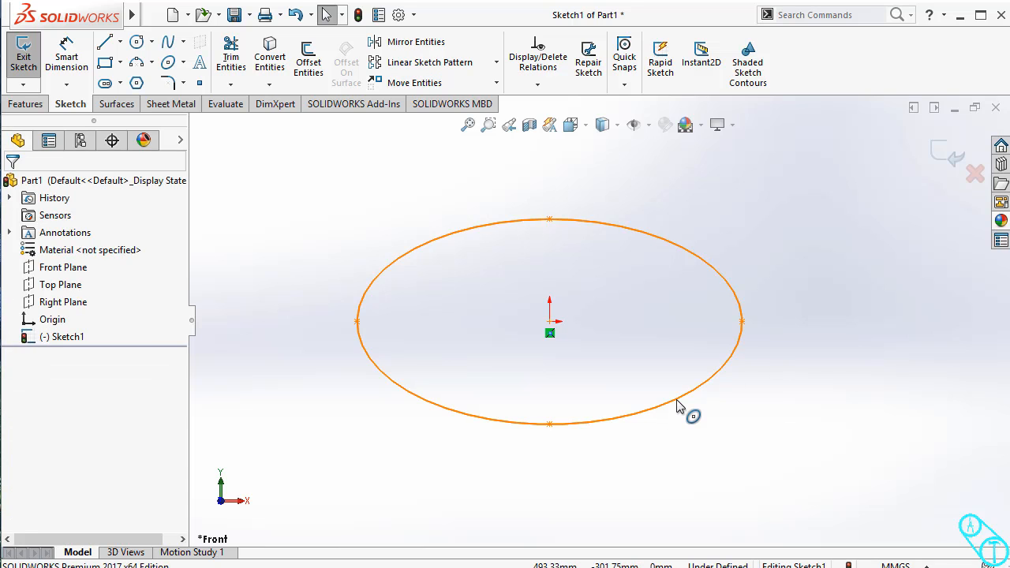
left_click(677, 406)
key("Delete")
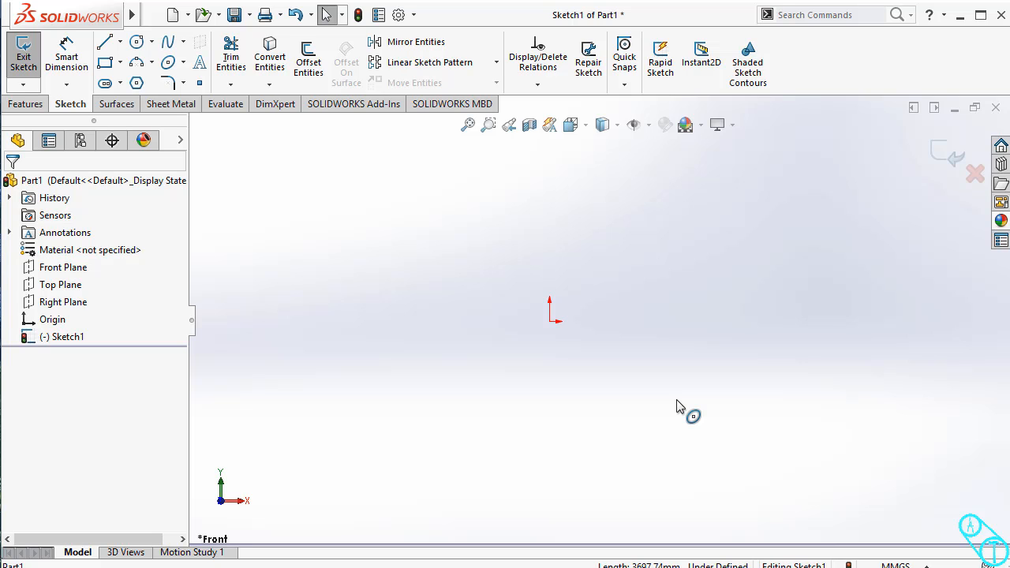
Step: Sketch a partial ellipse centred on the origin with radii of about 1181 mm and 534 mm, leaving a gap along its lower side
scroll(554, 483, "up", 2)
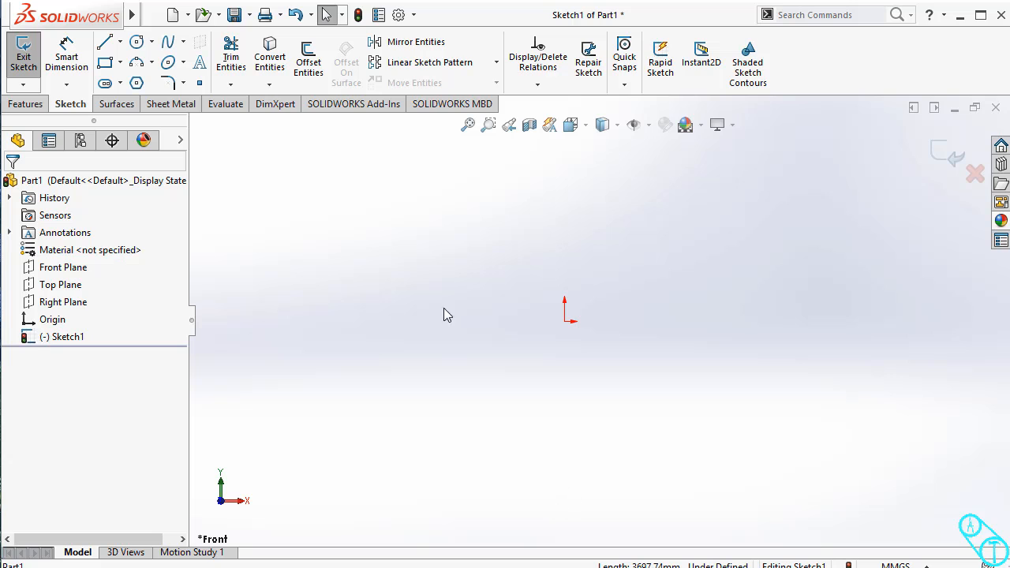
left_click(184, 63)
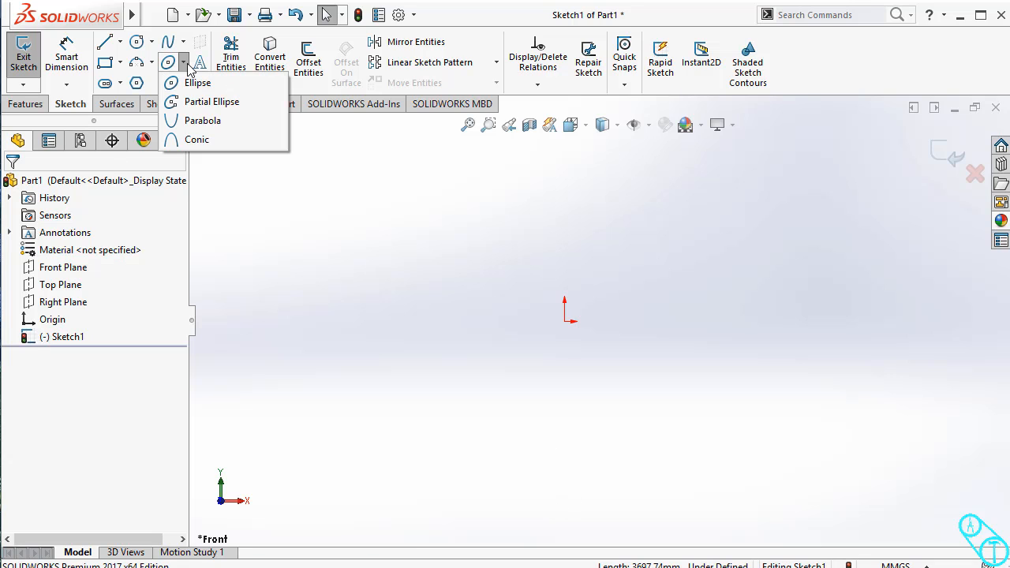
left_click(221, 103)
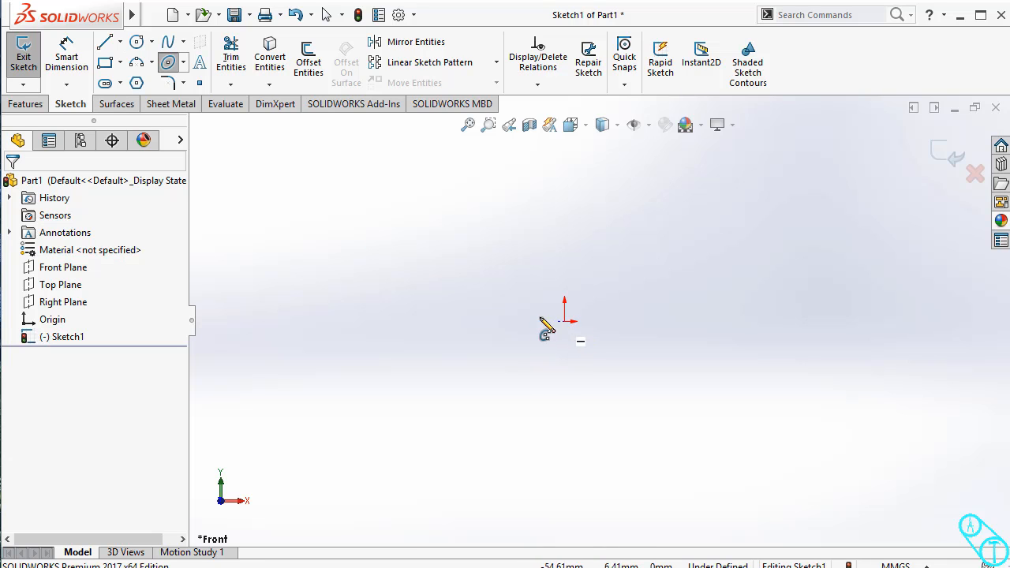
left_click(565, 321)
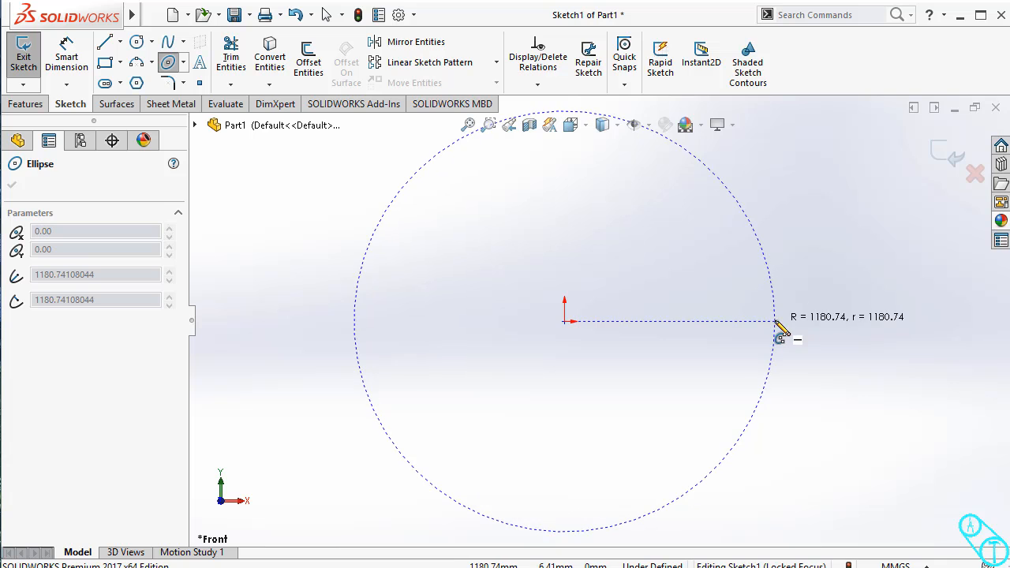
left_click(774, 321)
left_click(590, 418)
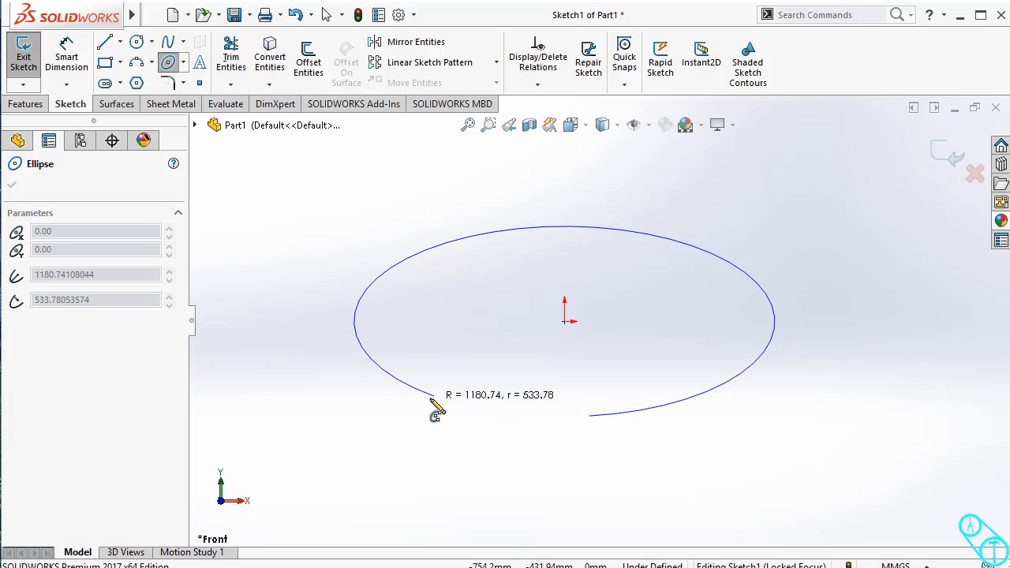
left_click(434, 397)
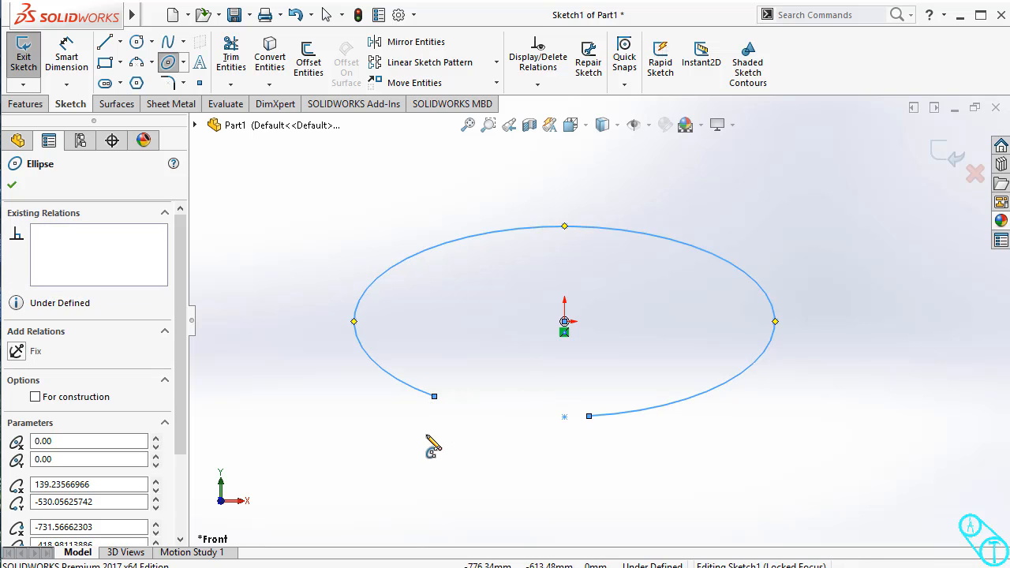
key("Escape")
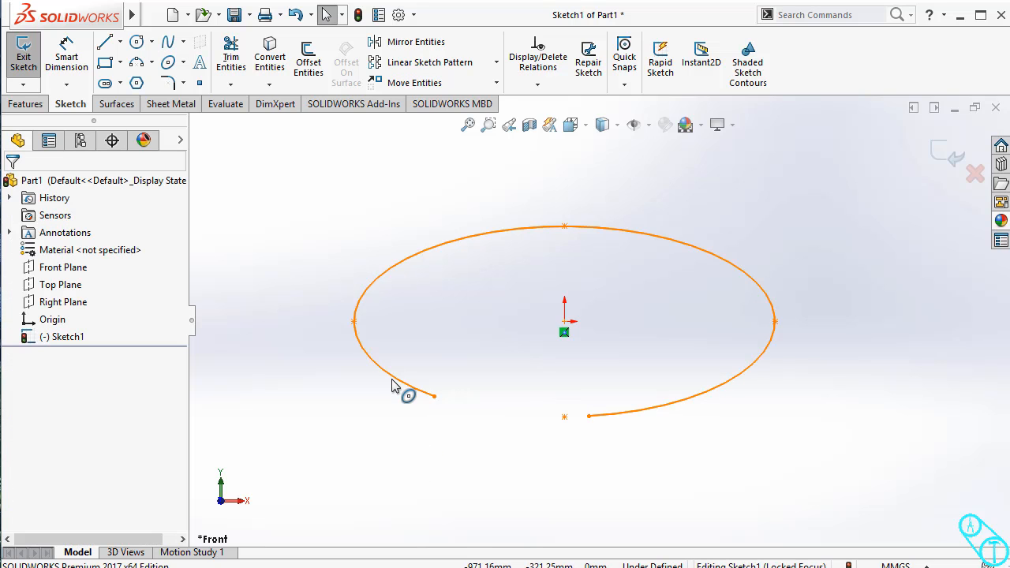
Step: Sketch a horizontal midpoint line about 2981 mm long, centred on the origin and extending past both ends of the partial ellipse
left_click(120, 43)
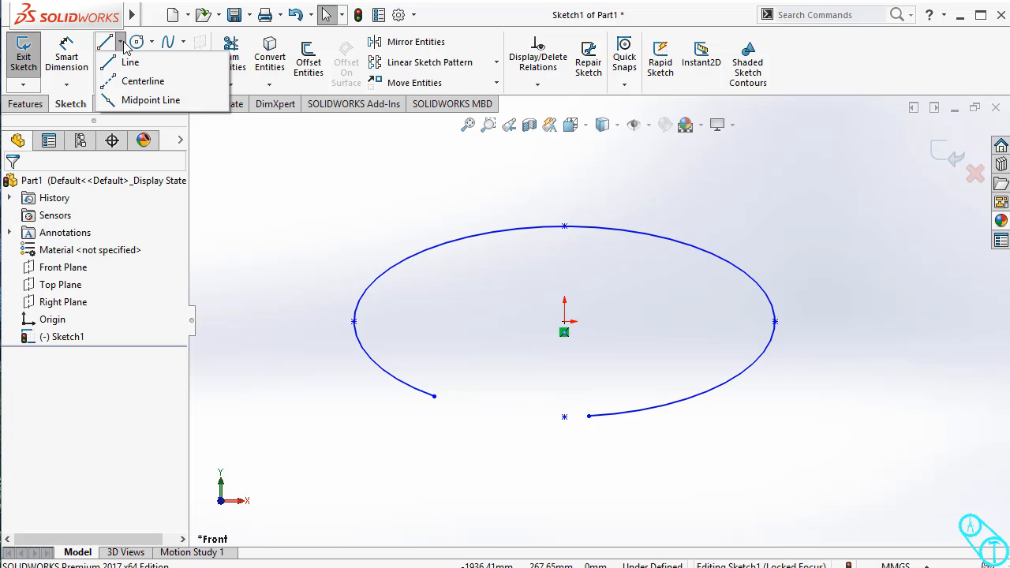
left_click(115, 100)
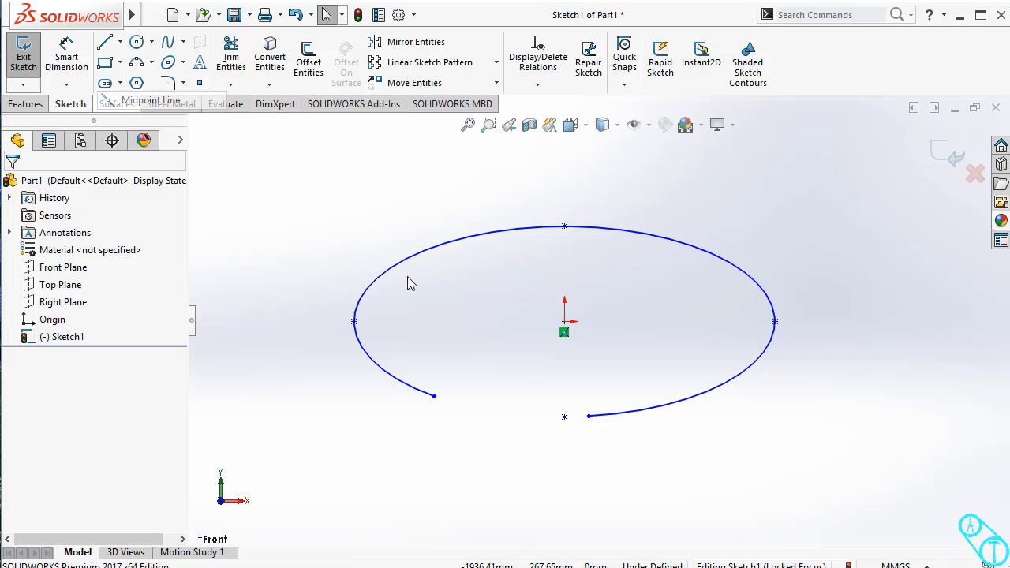
left_click(564, 322)
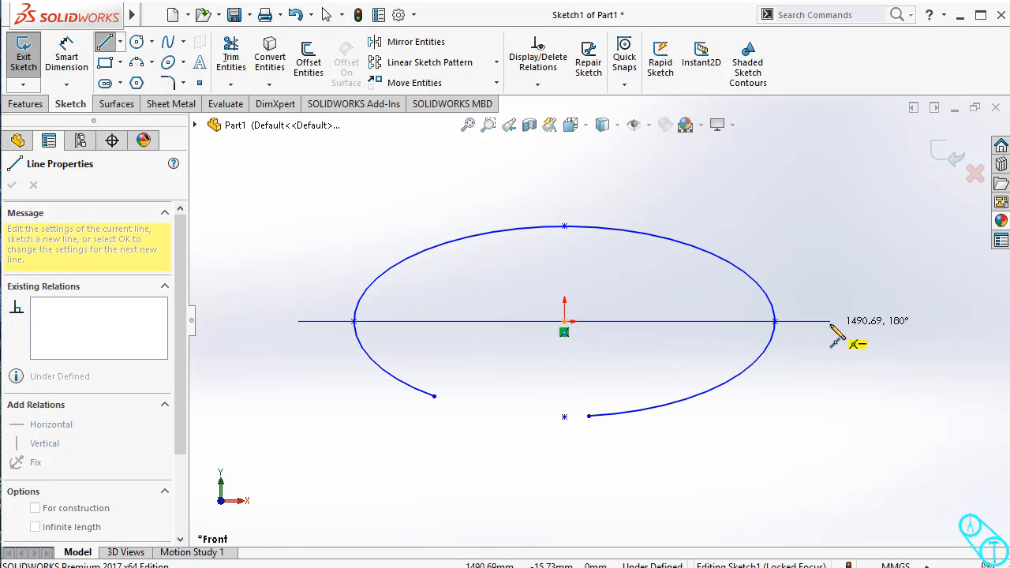
left_click(830, 322)
key("Escape")
Step: Convert the horizontal line through the origin to construction geometry
left_click(798, 322)
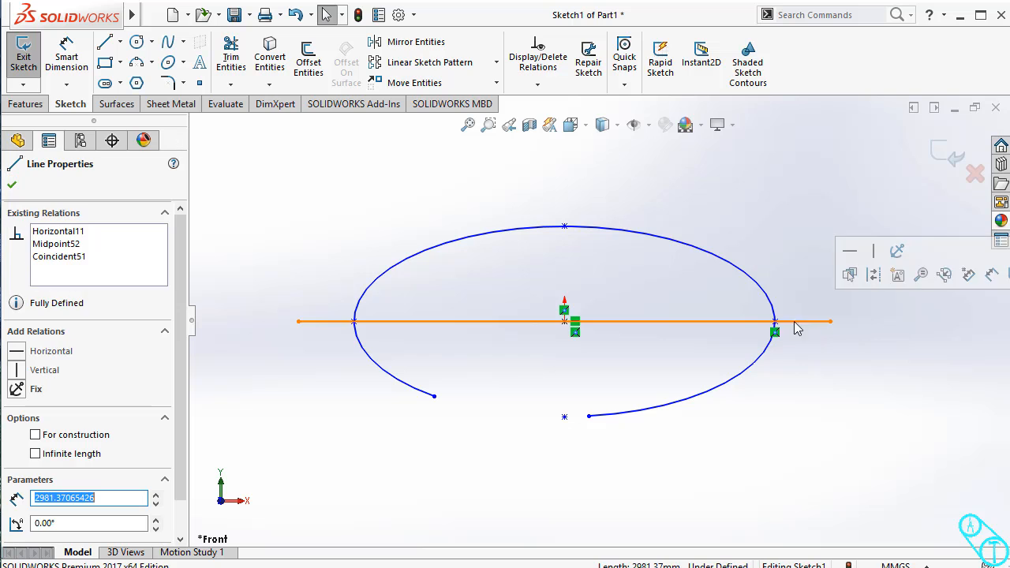
left_click(36, 435)
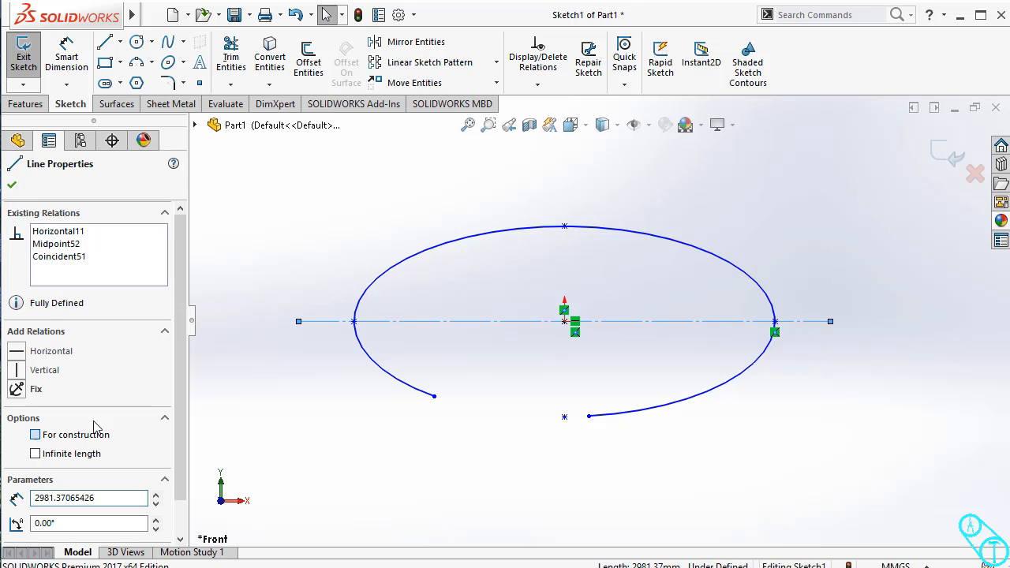
left_click(550, 349)
Step: Examine where the construction line meets the partial ellipse's right end, and review the ellipse's coordinate, radius and angle parameters
scroll(776, 328, "down", 9)
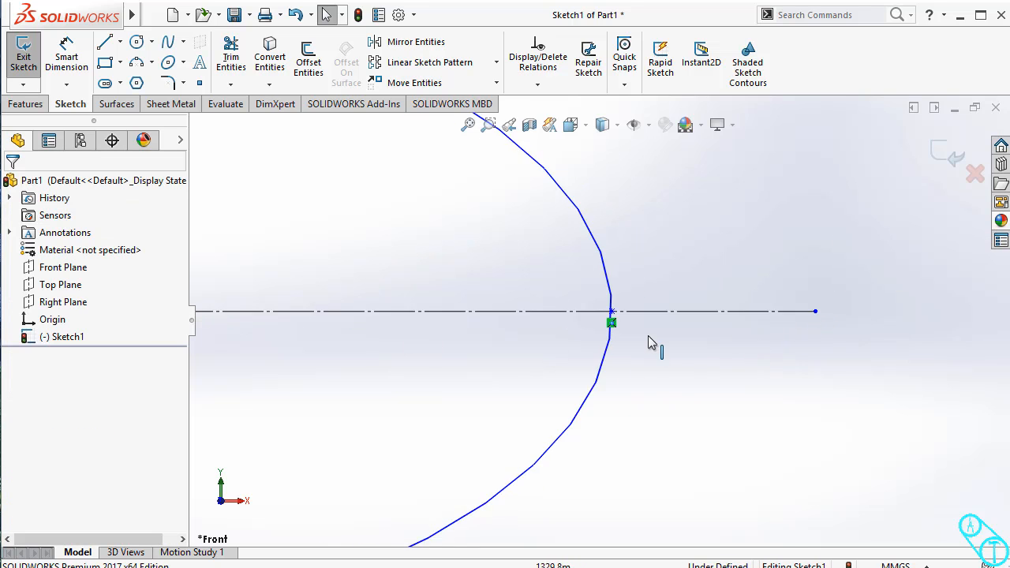
left_click(580, 308)
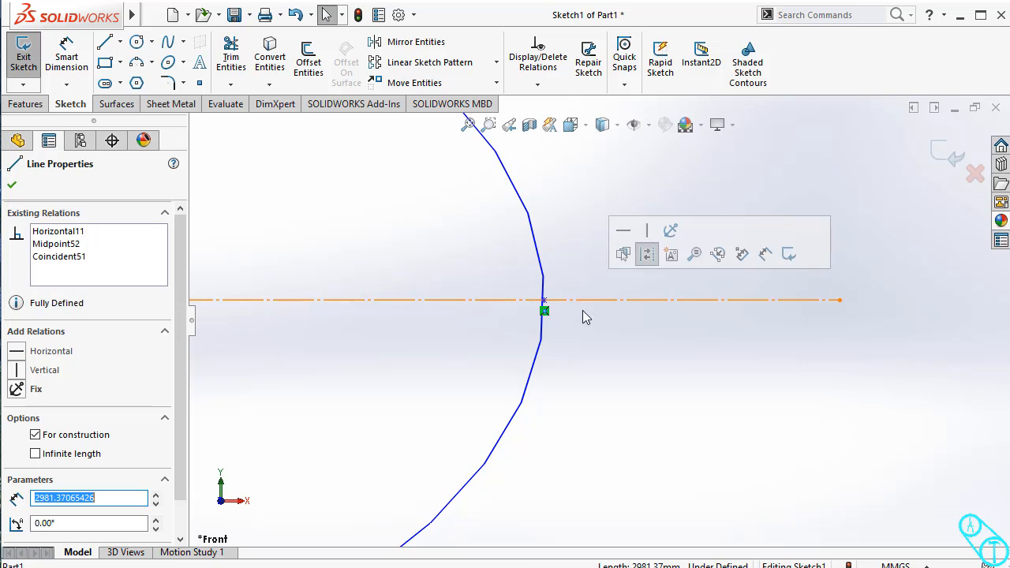
left_click(598, 339)
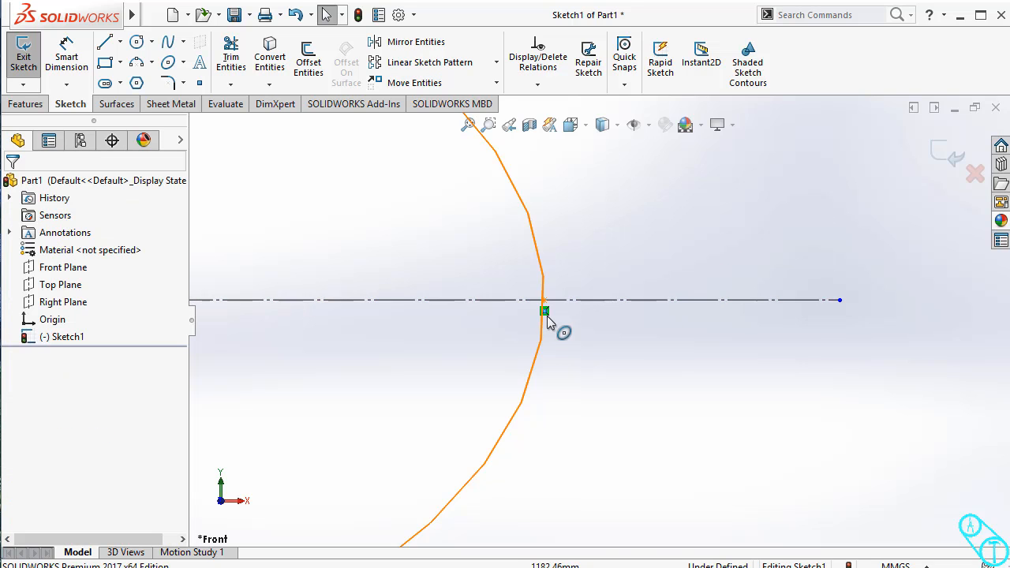
scroll(603, 341, "up", 2)
scroll(603, 341, "up", 3)
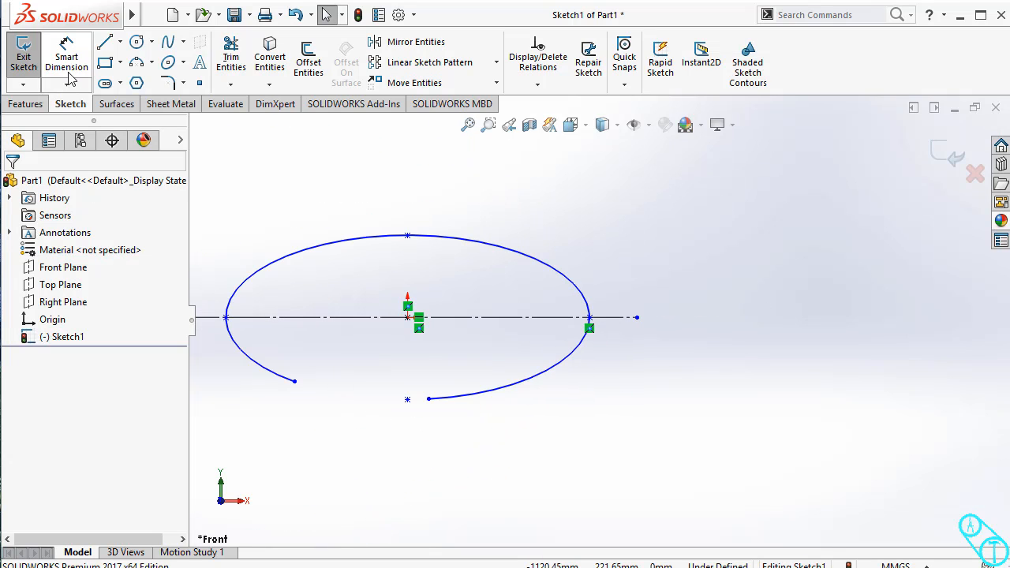
left_click(246, 355)
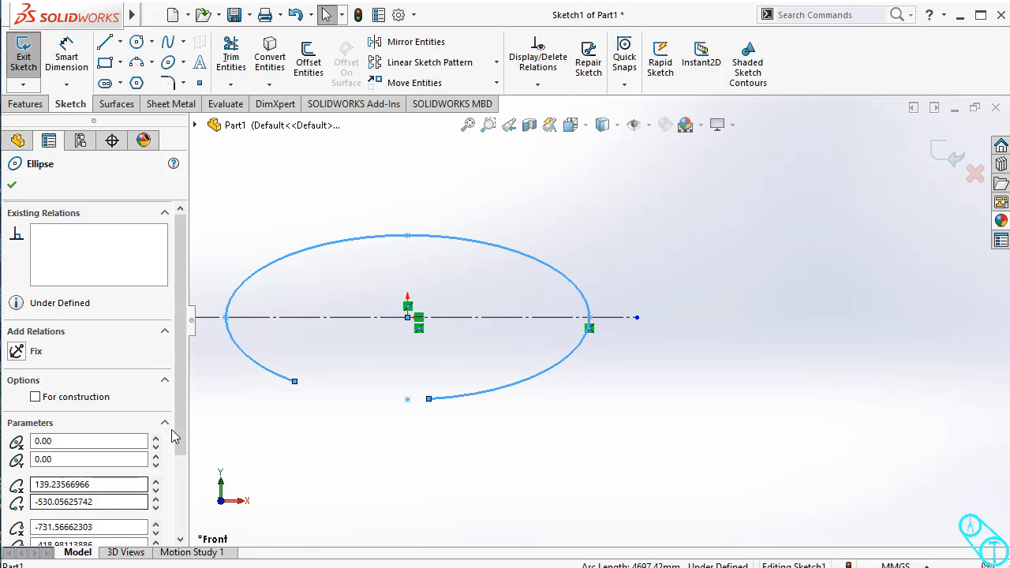
left_click_drag(179, 433, 182, 505)
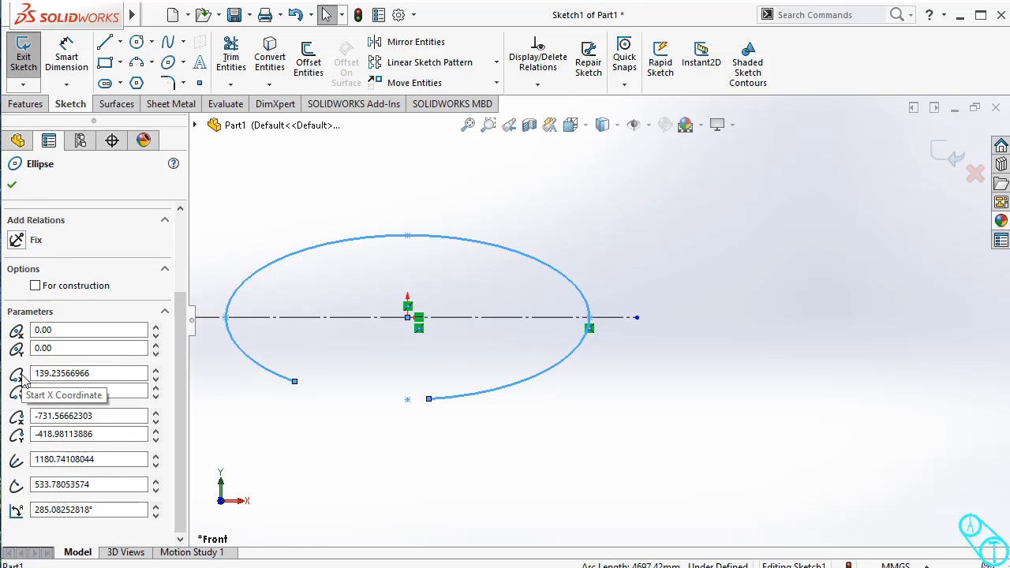
left_click(12, 185)
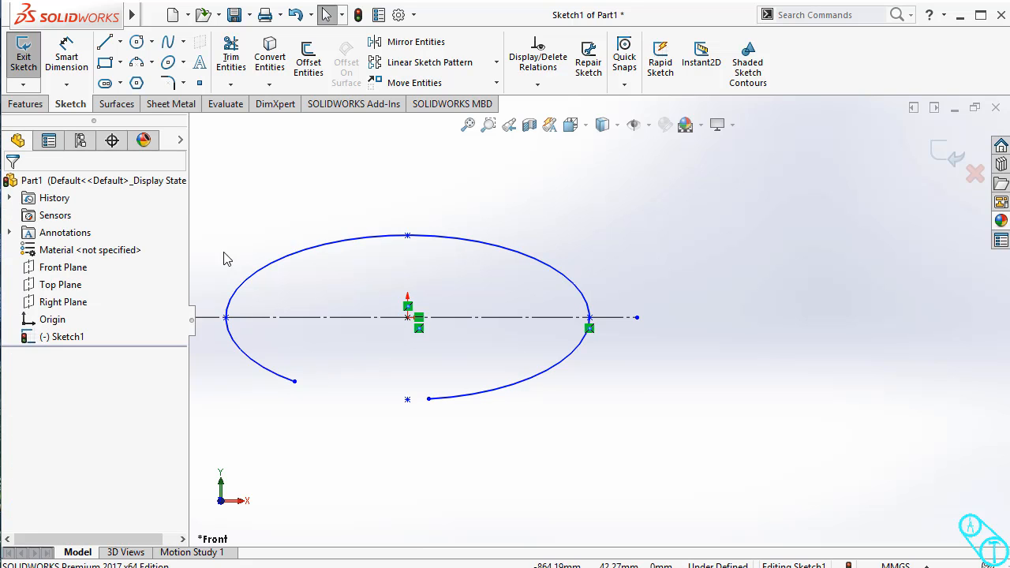
Step: Dimension the partial ellipse's full width between its two end points on the construction line and set it to 200 mm
left_click(69, 60)
left_click(226, 317)
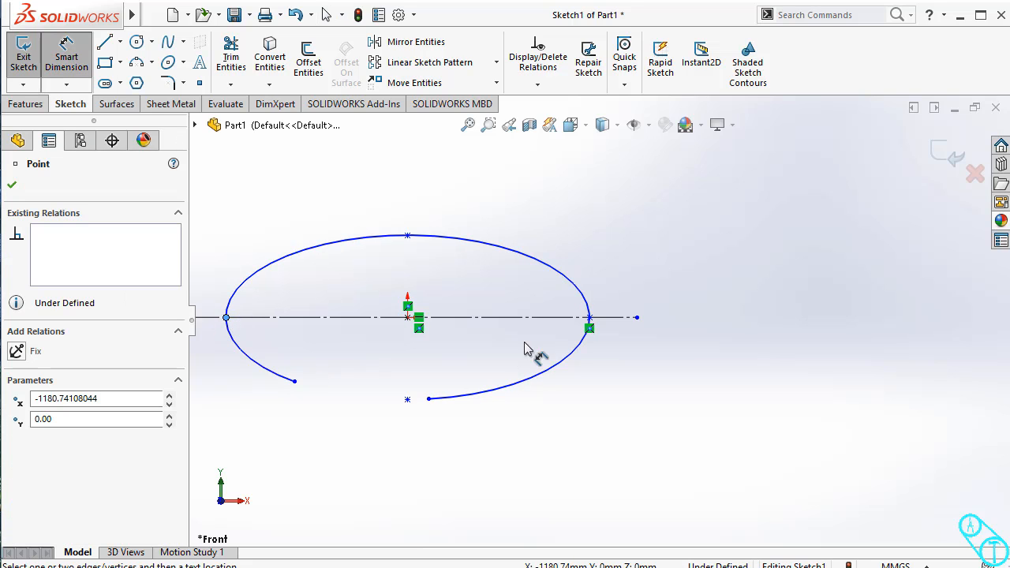
left_click(591, 320)
left_click(475, 299)
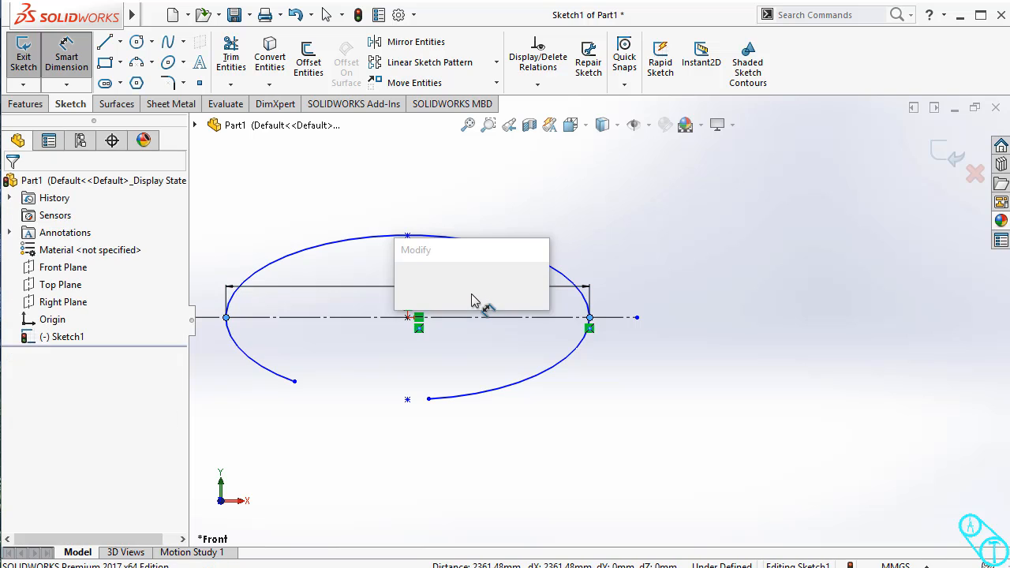
type("200")
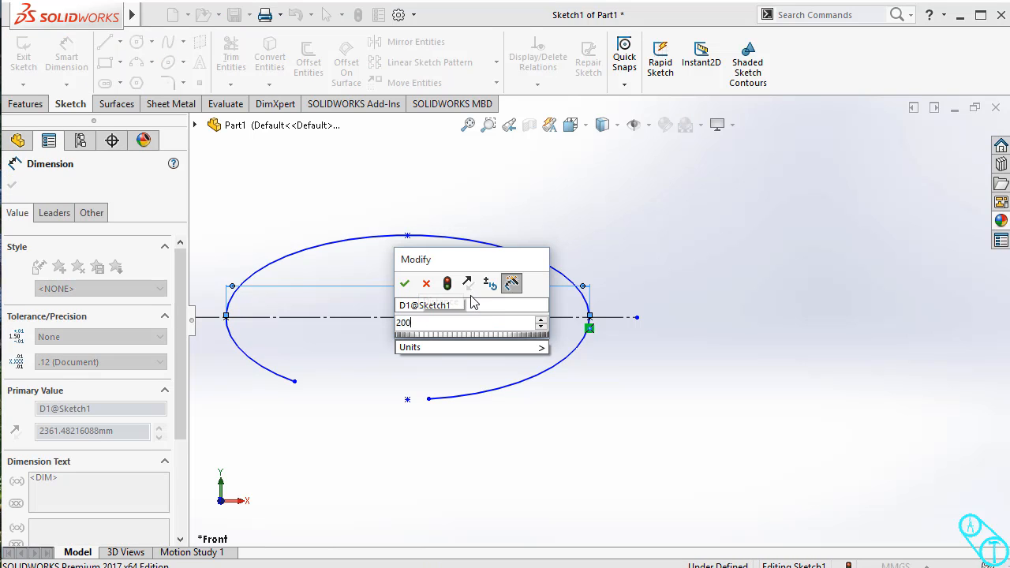
key("Return")
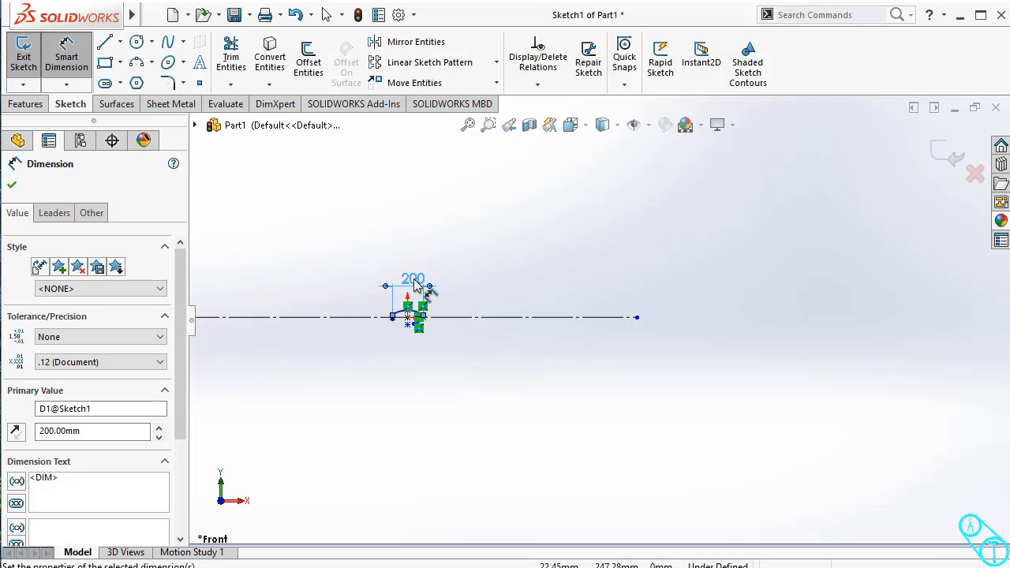
Step: Set the partial ellipse's width dimension to 2000 mm
double_click(413, 279)
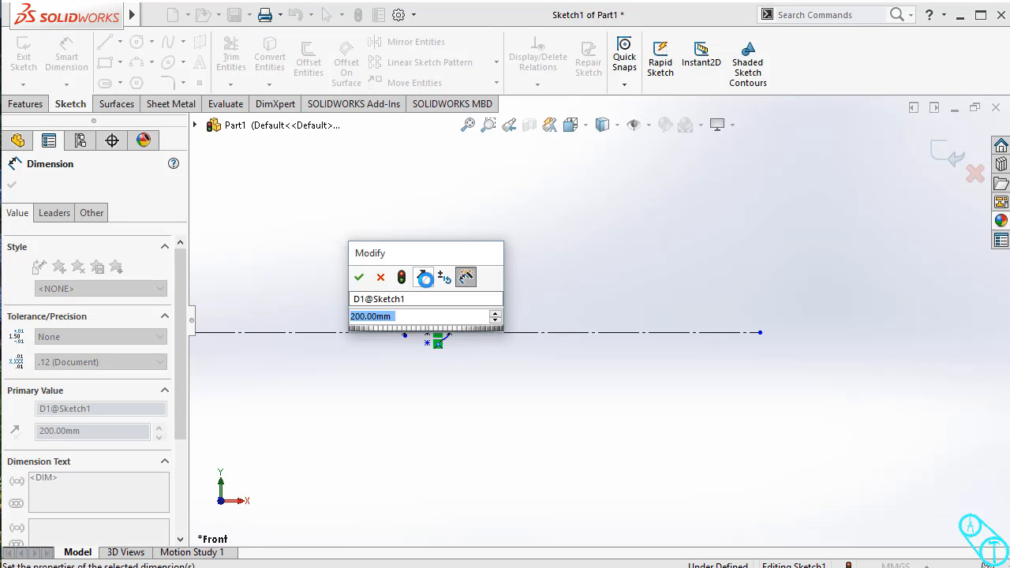
type("2000")
key("Return")
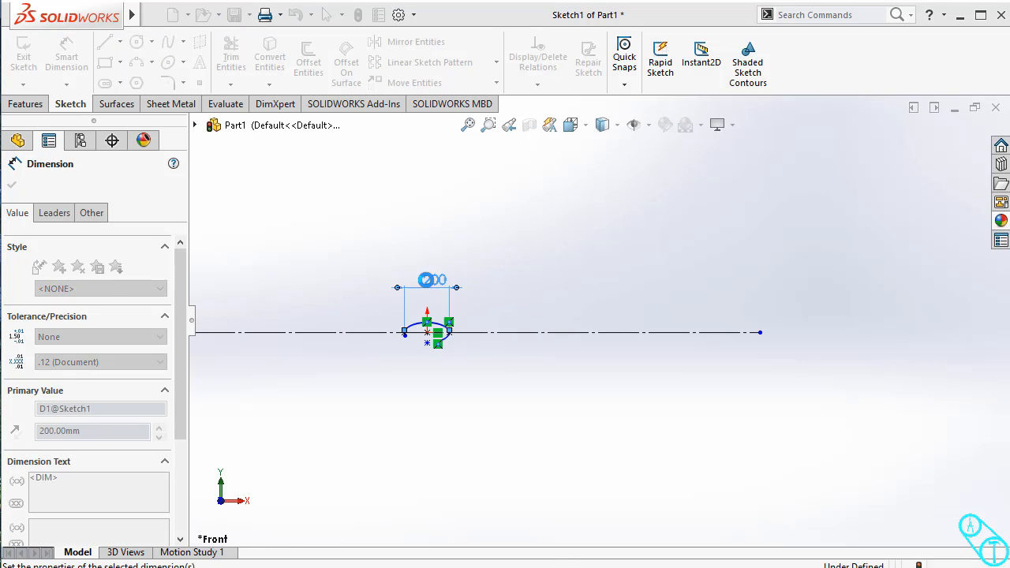
left_click(384, 388)
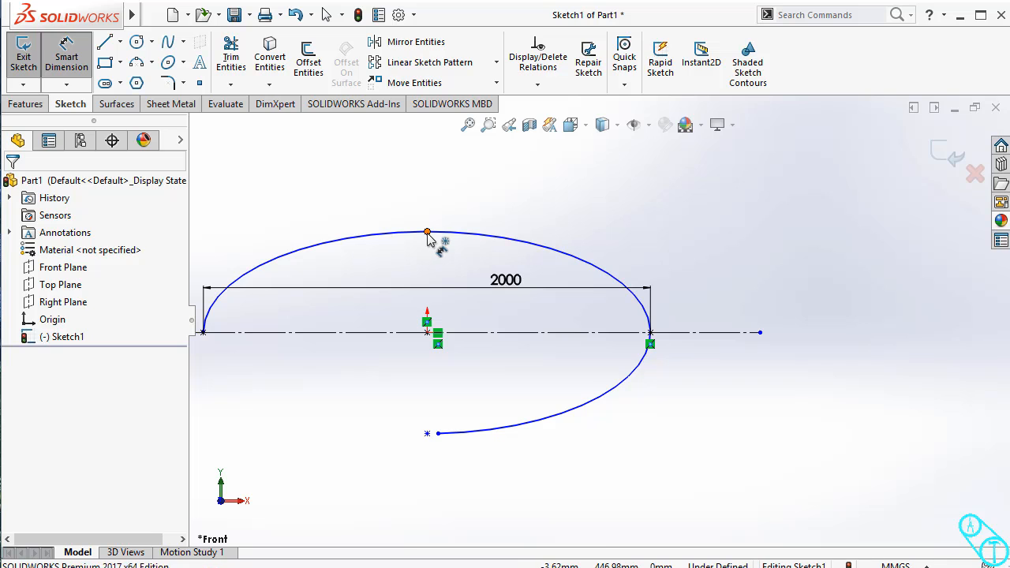
Step: Dimension the partial ellipse's full height between its upper and lower axis points and set it to 1000 mm
left_click(438, 434)
left_click(399, 333)
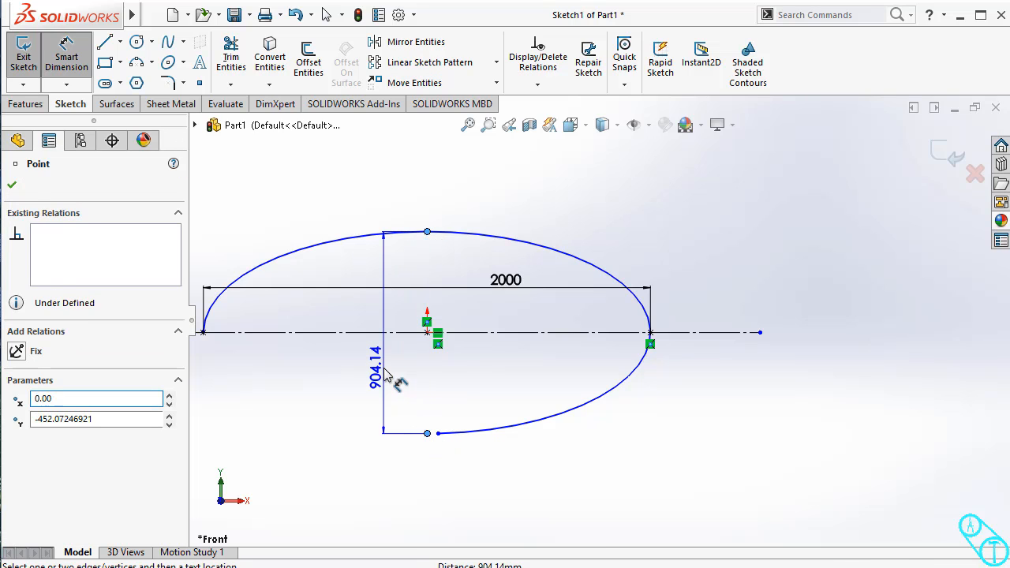
left_click(386, 379)
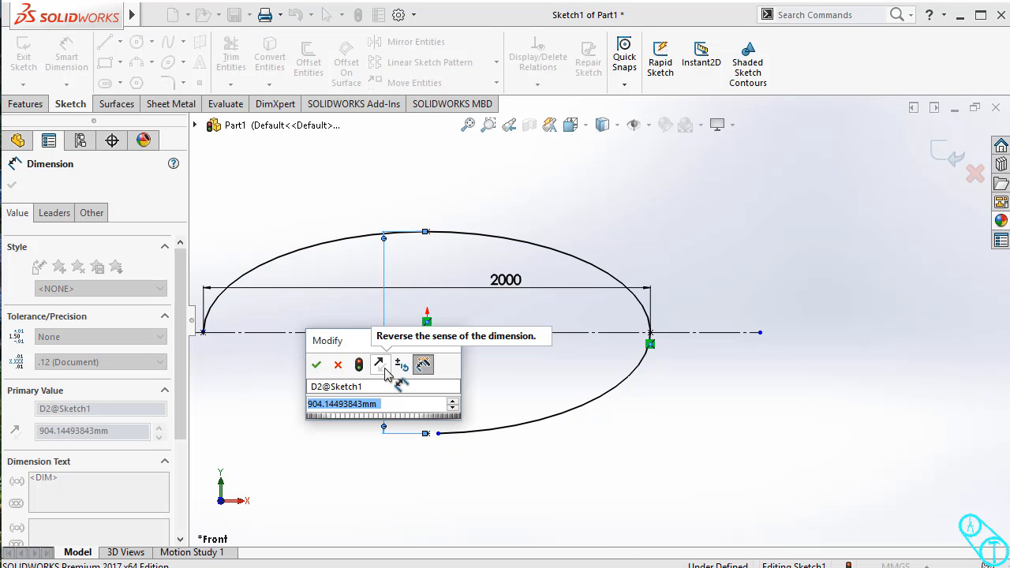
type("1000")
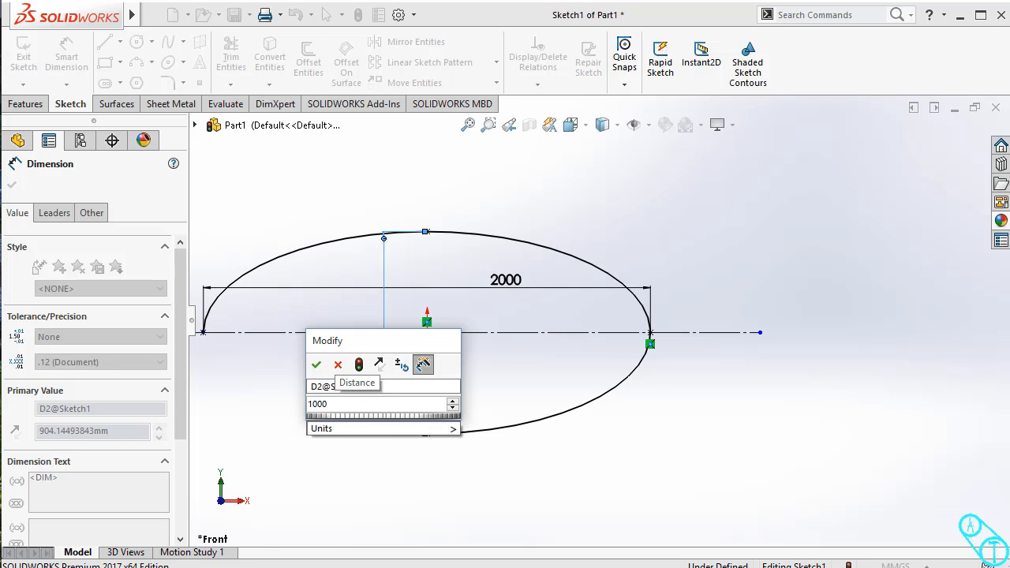
key("Return")
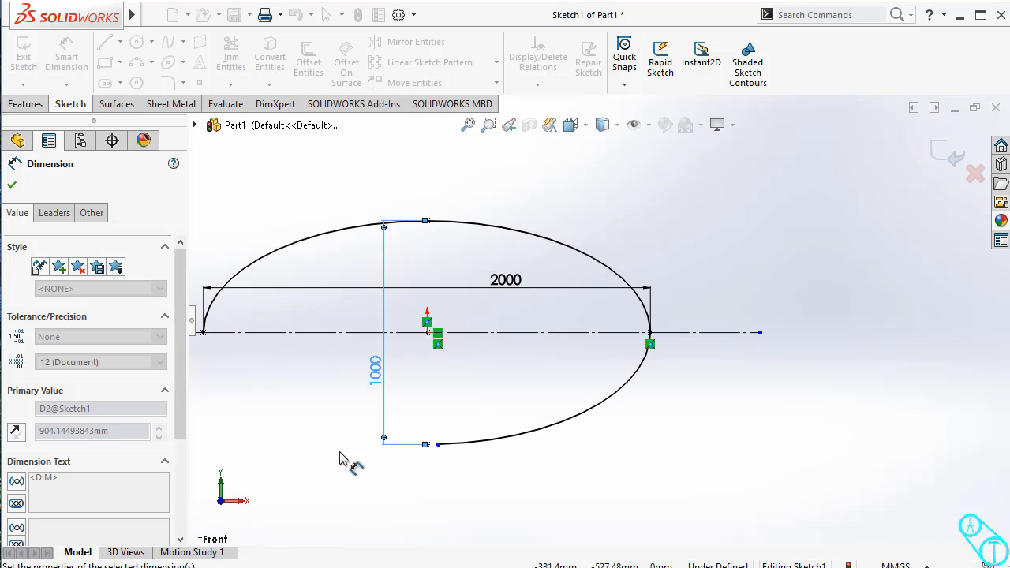
key("Escape")
Step: Move the partial ellipse's two open ends along its curve to about X 97, Y -498 mm and X -525, Y -426 mm
scroll(451, 428, "down", 2)
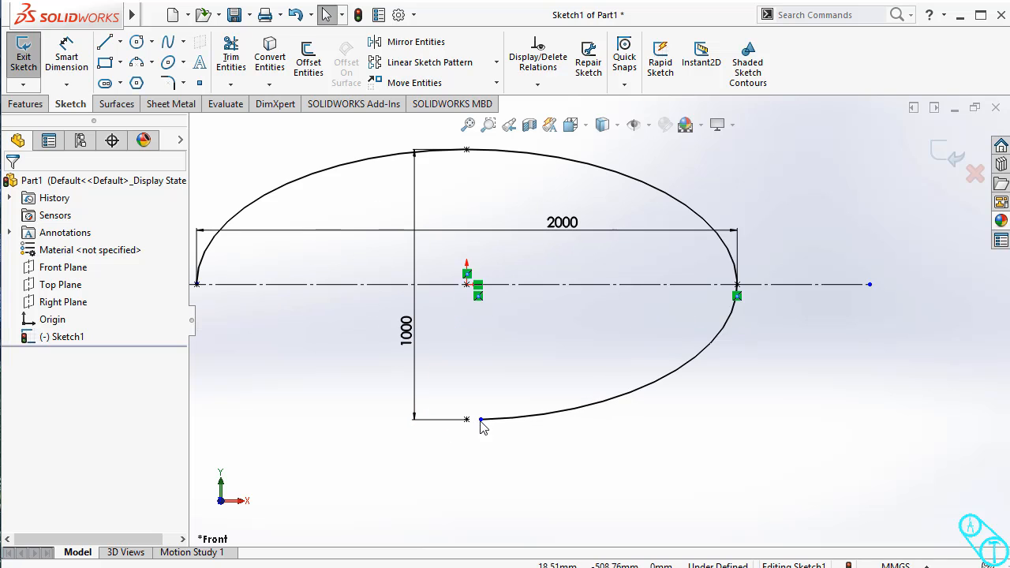
mouse_move(483, 424)
left_mouse_down()
mouse_move(591, 395)
mouse_move(766, 308)
mouse_move(722, 229)
mouse_move(484, 191)
mouse_move(536, 173)
mouse_move(676, 377)
mouse_move(492, 419)
left_mouse_up()
left_click(496, 470)
scroll(323, 300, "up", 2)
scroll(345, 300, "down", 4)
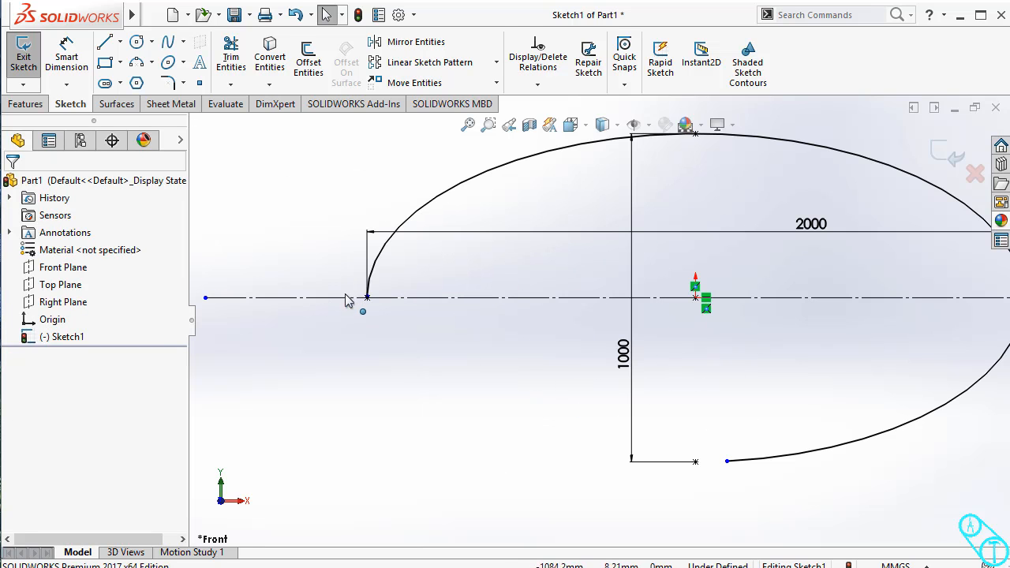
left_click_drag(371, 303, 534, 457)
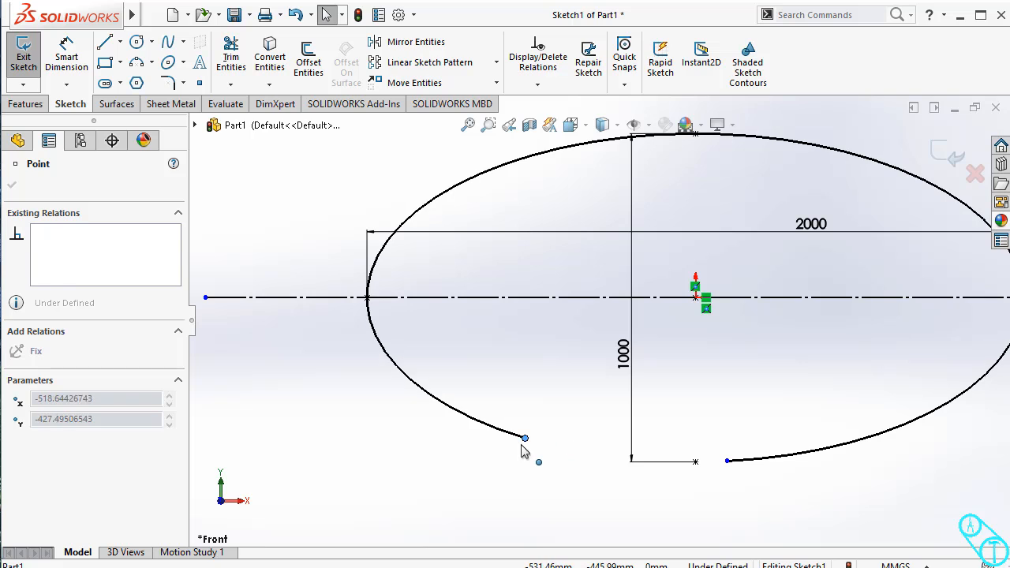
left_click(549, 480)
scroll(598, 321, "up", 2)
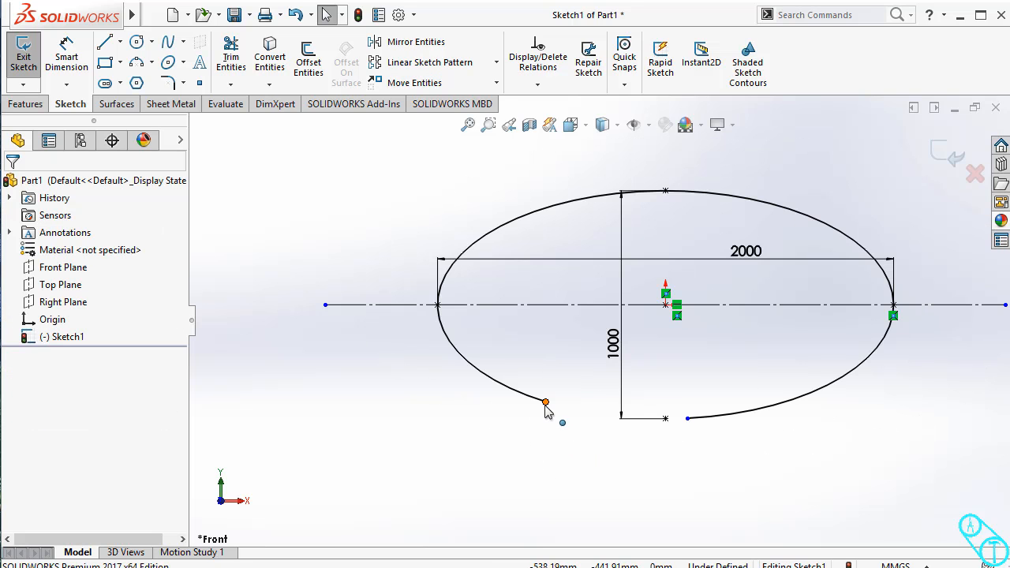
Step: Widen the partial ellipse's gap by decreasing the X coordinate of its lower-left endpoint in increments
left_click(546, 401)
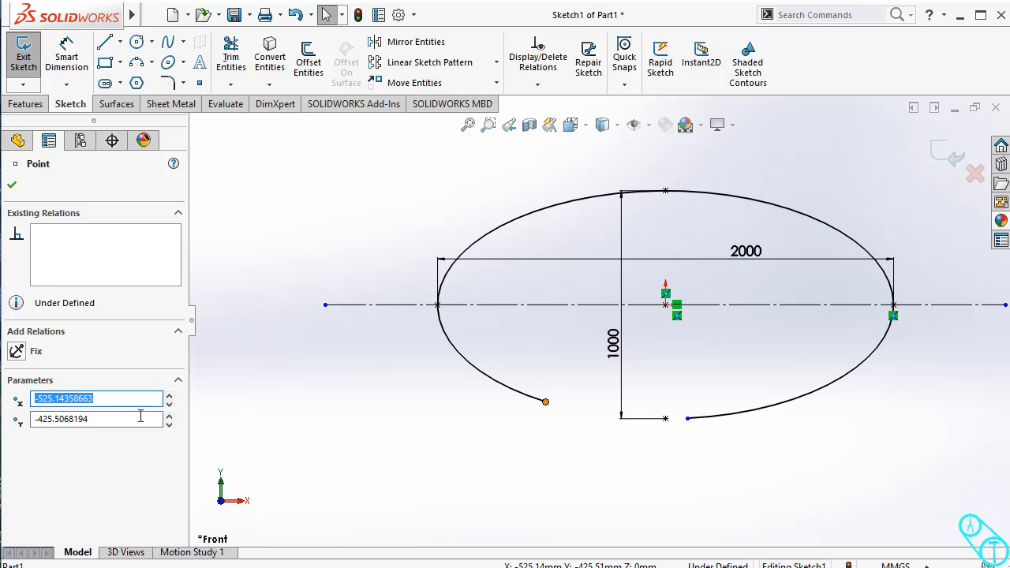
left_click(169, 405)
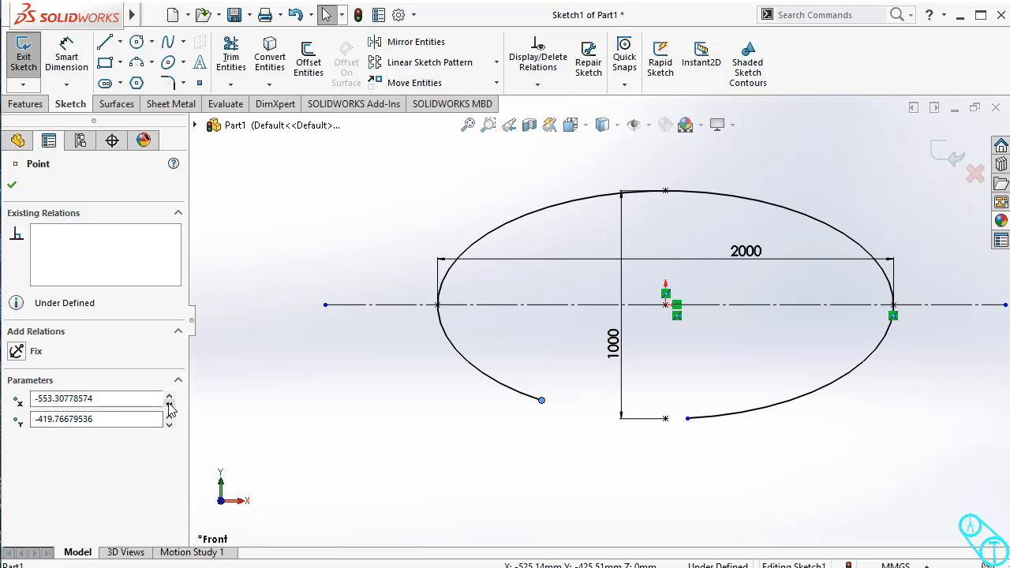
left_click(169, 406)
left_click(676, 441)
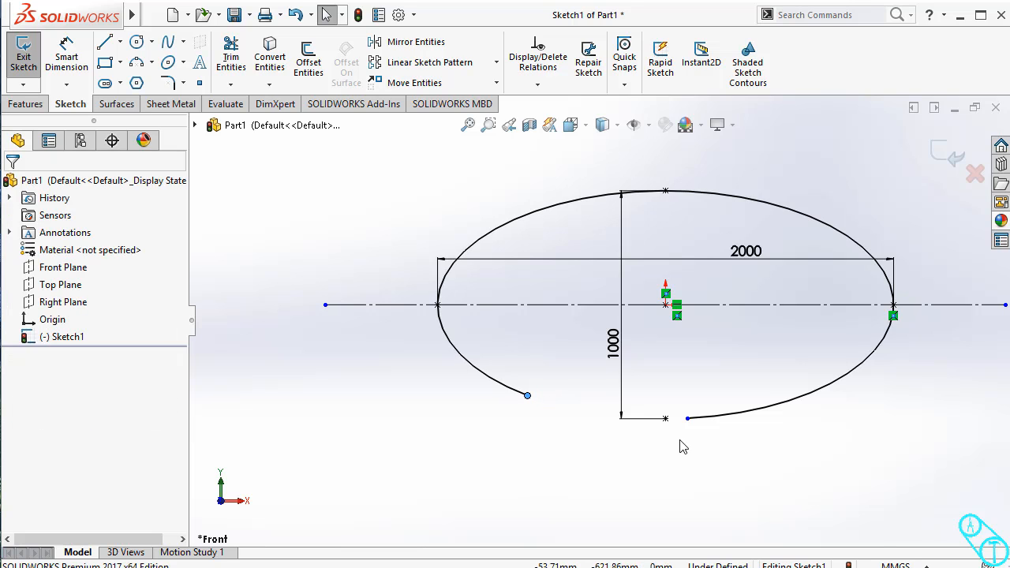
Step: Adjust the coordinates of the partial ellipse's lower-right endpoint in increments to about X 184 mm, Y -491 mm
left_click(687, 418)
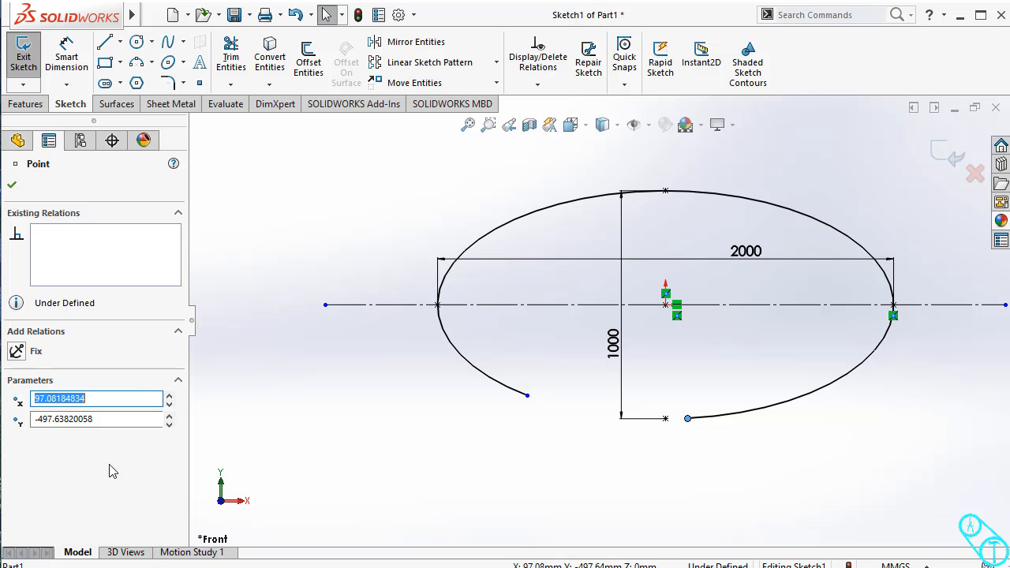
left_click(169, 427)
left_click(169, 427)
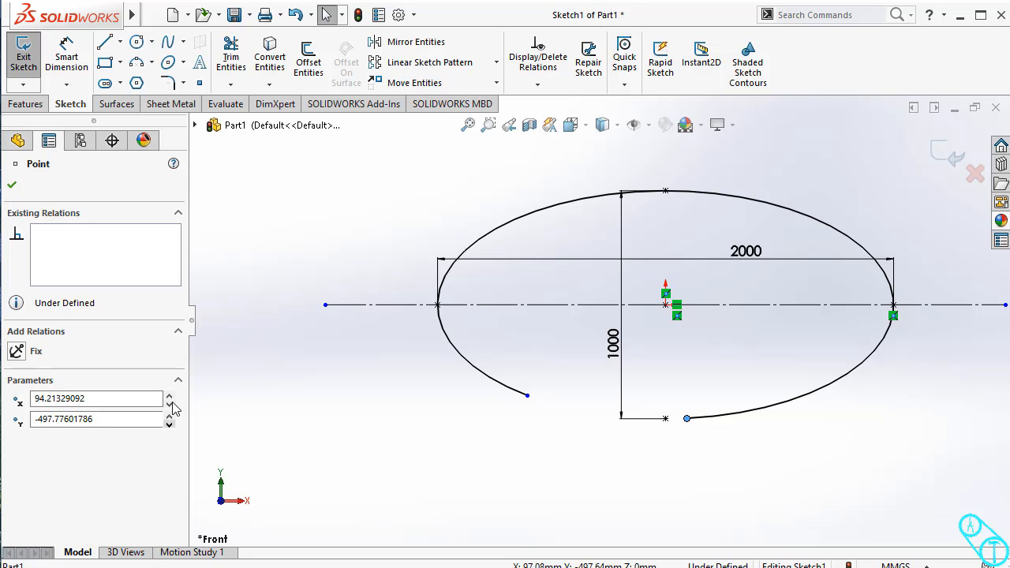
left_click(170, 397)
left_click(170, 397)
left_click(169, 397)
left_click(170, 396)
left_click(170, 397)
left_click(170, 397)
left_click(170, 397)
left_click(169, 397)
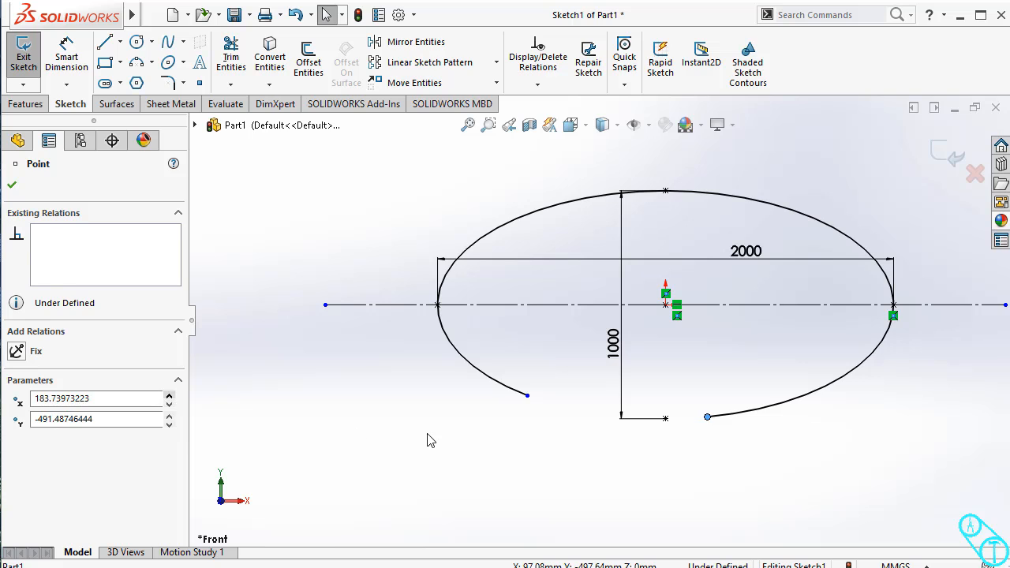
left_click(446, 457)
Step: Delete the partial ellipse together with its dimensions and the construction line
scroll(584, 371, "up", 3)
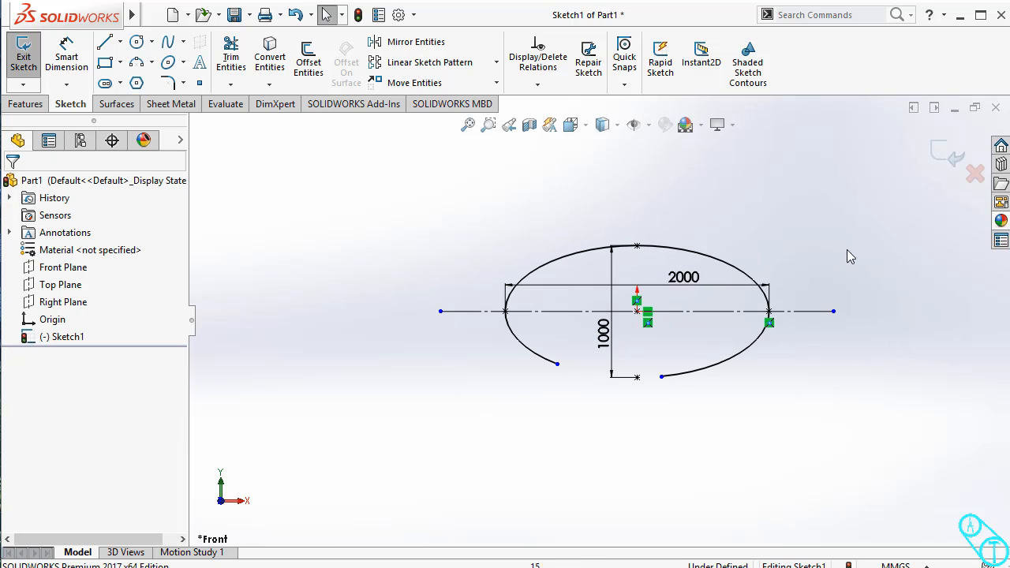
mouse_move(850, 245)
left_mouse_down()
mouse_move(476, 467)
mouse_move(349, 460)
left_mouse_up()
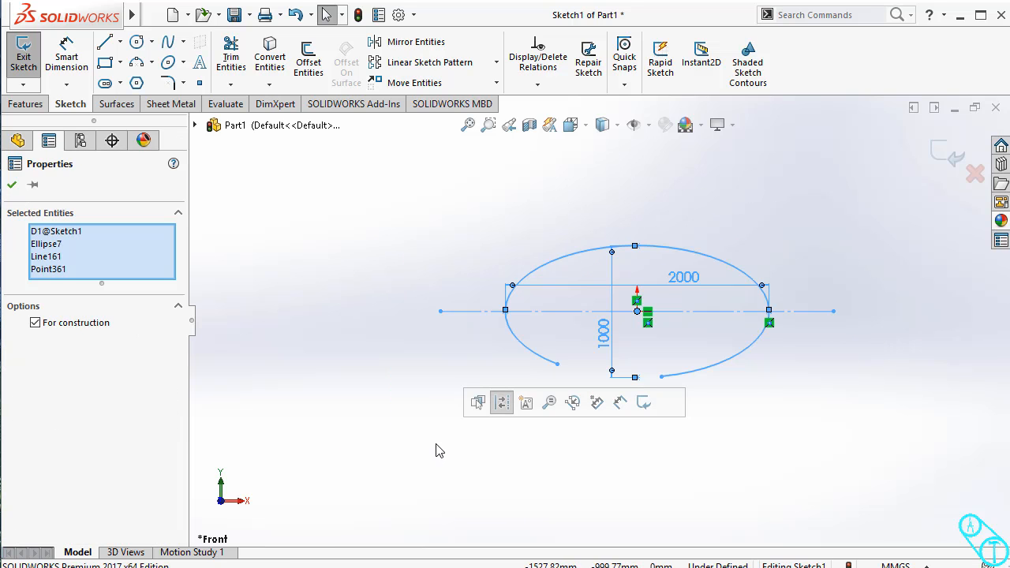
key("Delete")
Step: Sketch a parabola with its focus on the origin, vertex about 892 mm below, and ends near X 2377, Y 692 and X -3122, Y 1840 mm
left_click(183, 67)
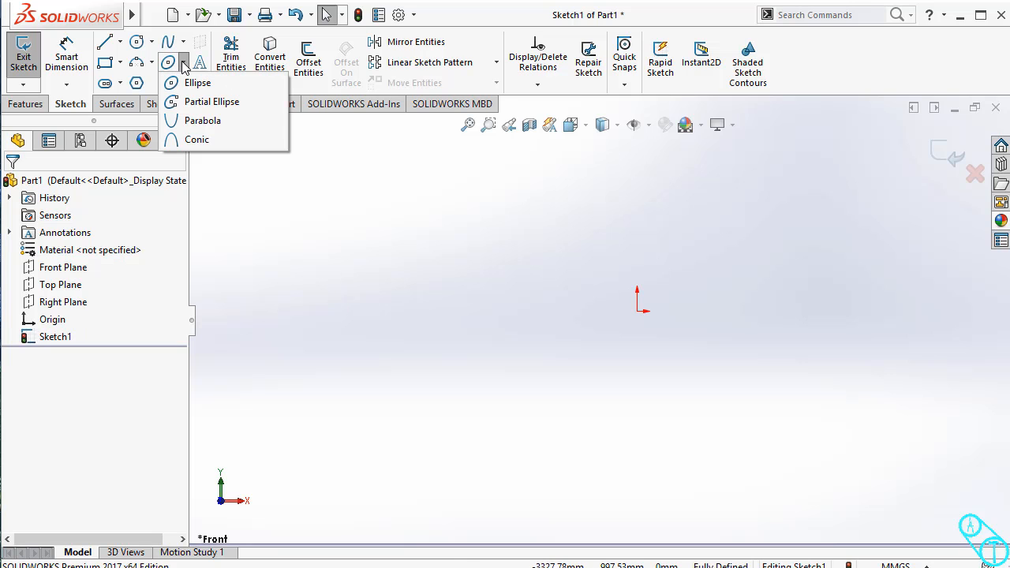
left_click(200, 123)
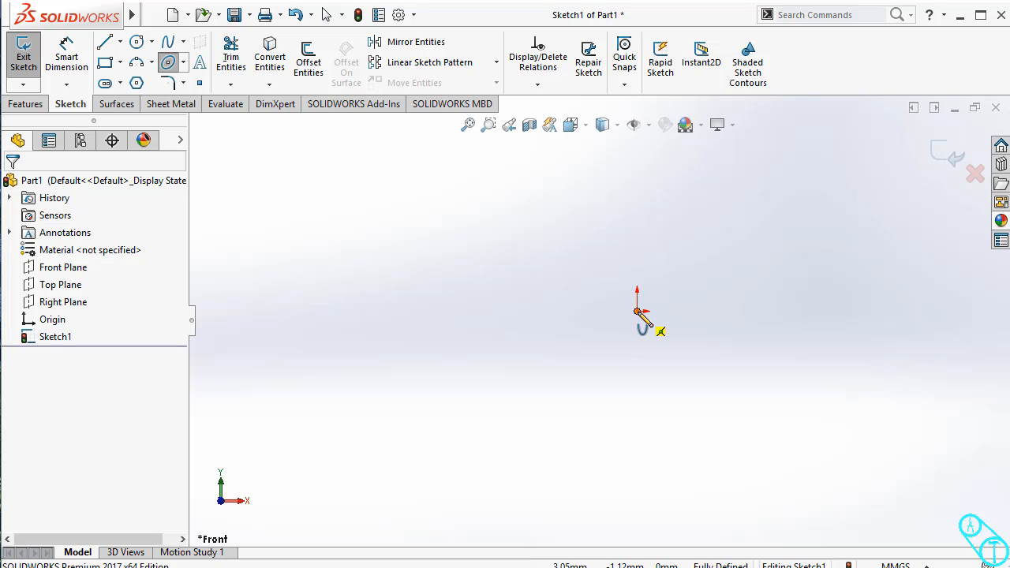
left_click(637, 311)
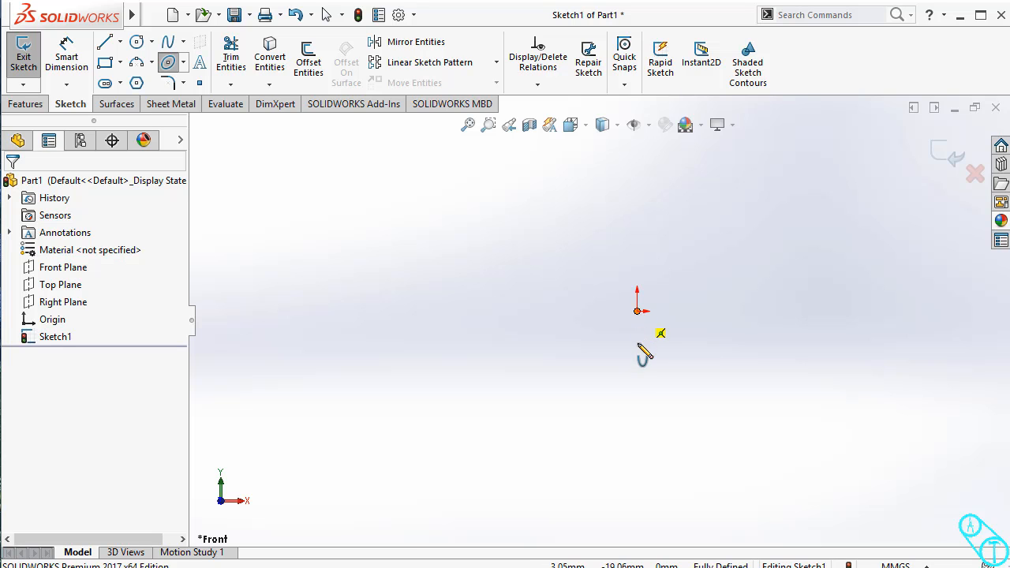
left_click(637, 430)
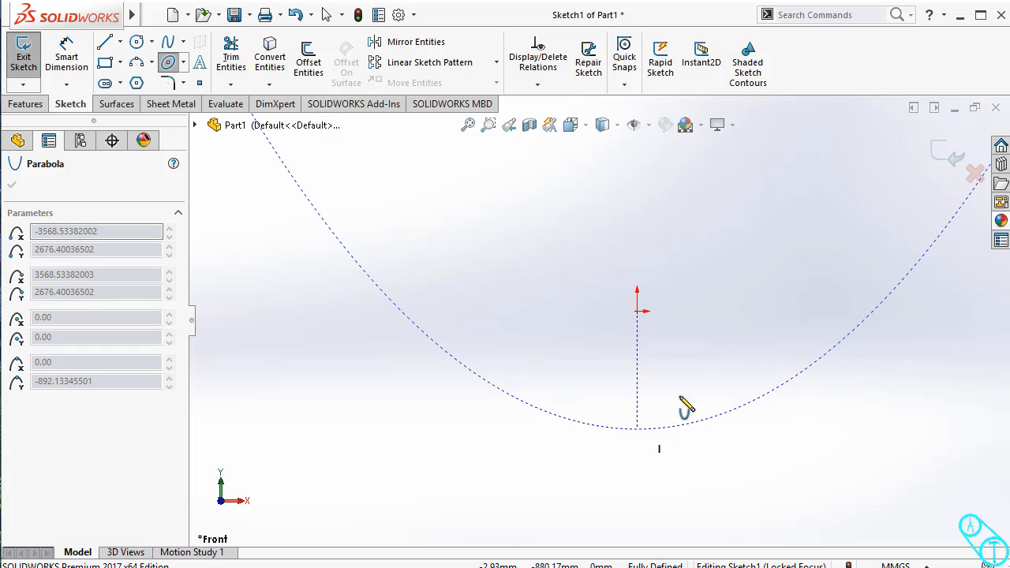
scroll(835, 274, "up", 3)
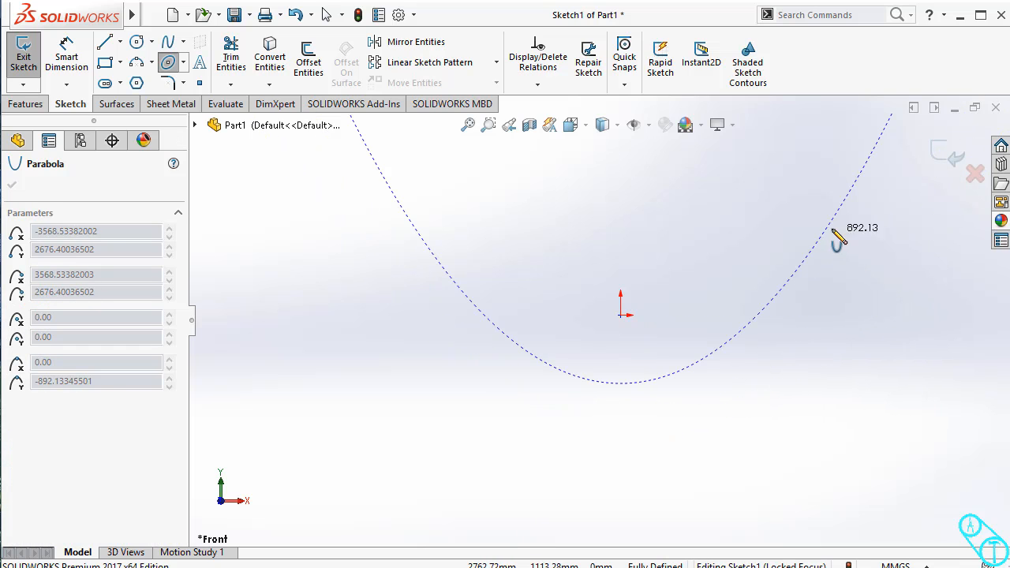
left_click(803, 264)
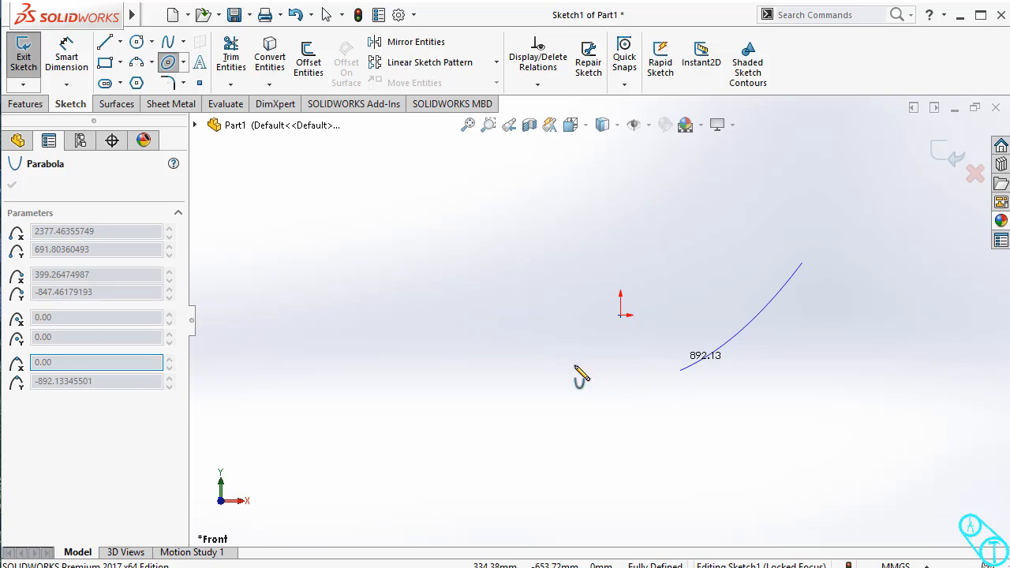
left_click(383, 176)
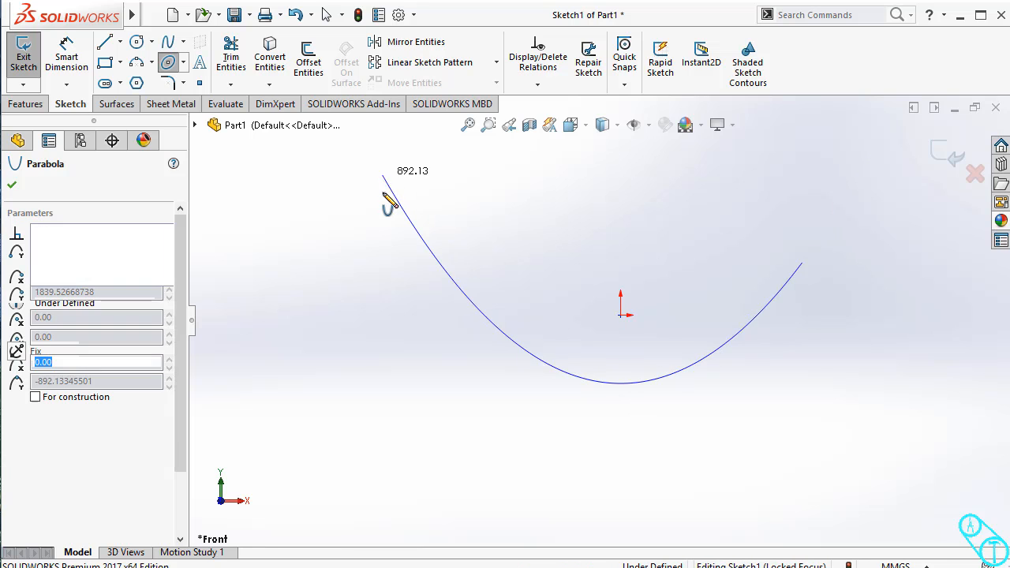
key("Escape")
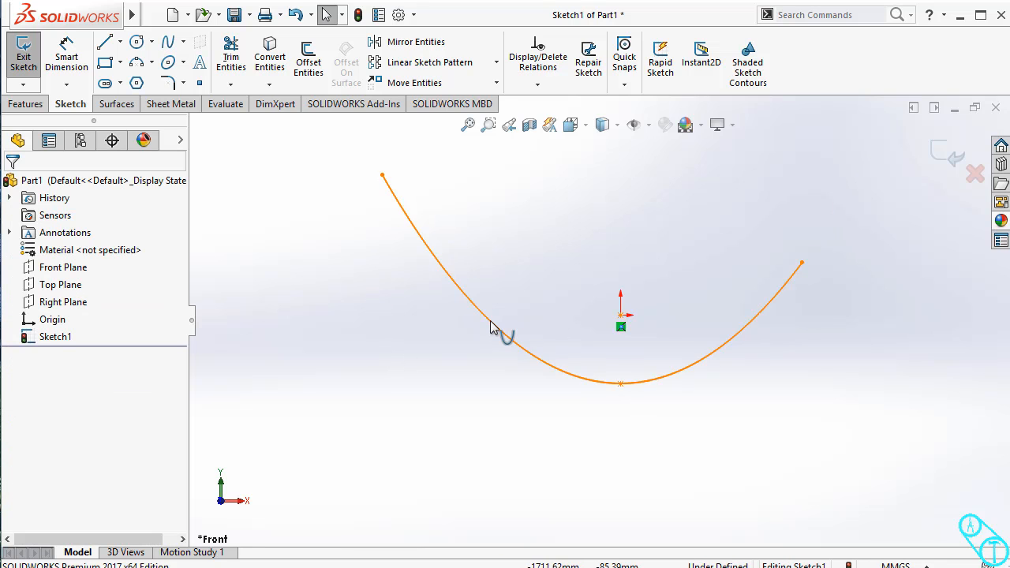
Step: Review the parabola's coordinate parameters and move its right endpoint down to about X 1957 mm, Y 111 mm
left_click(490, 326)
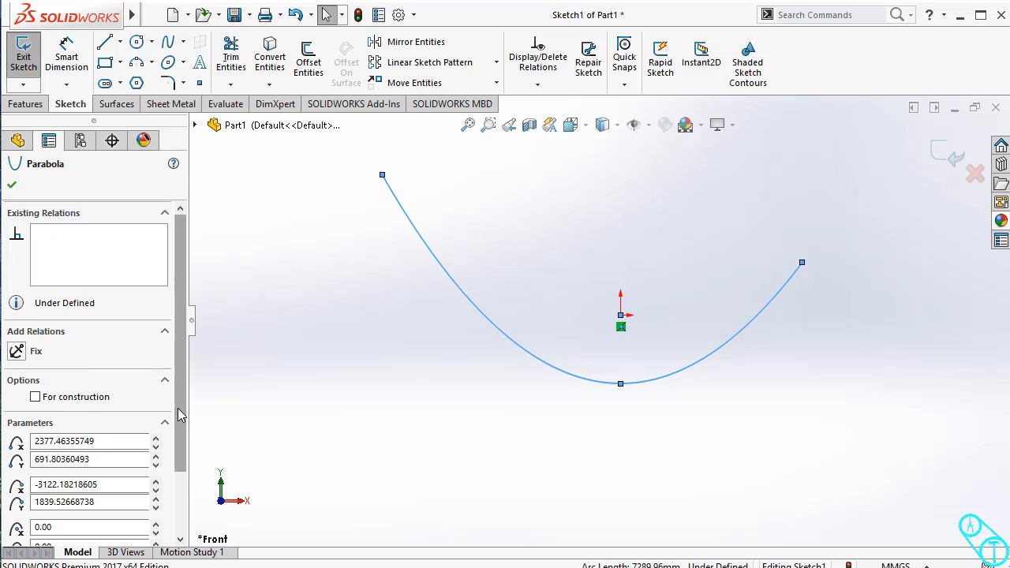
scroll(180, 454, "down", 3)
scroll(180, 454, "down", 1)
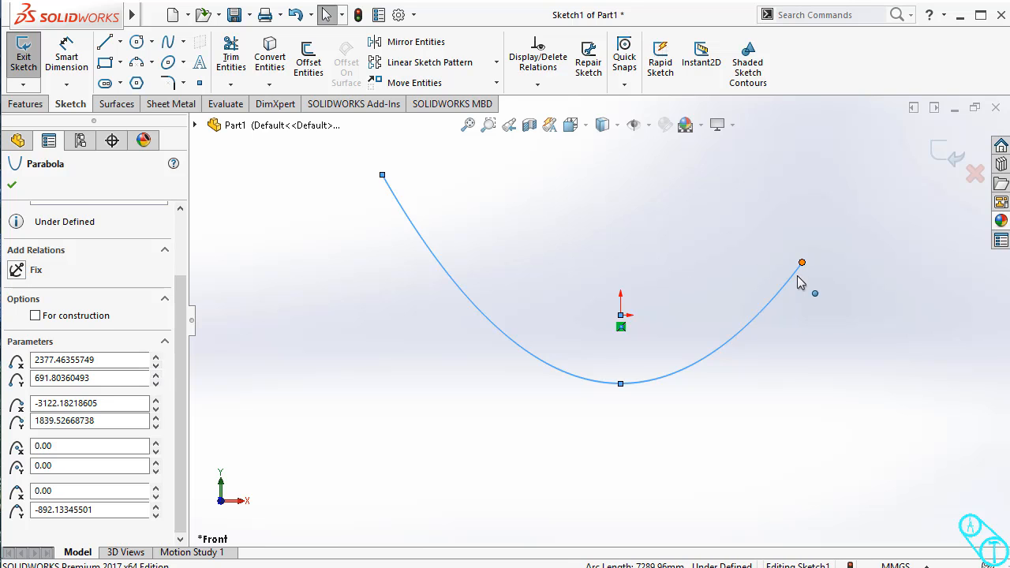
left_click_drag(802, 264, 770, 307)
left_click(784, 361)
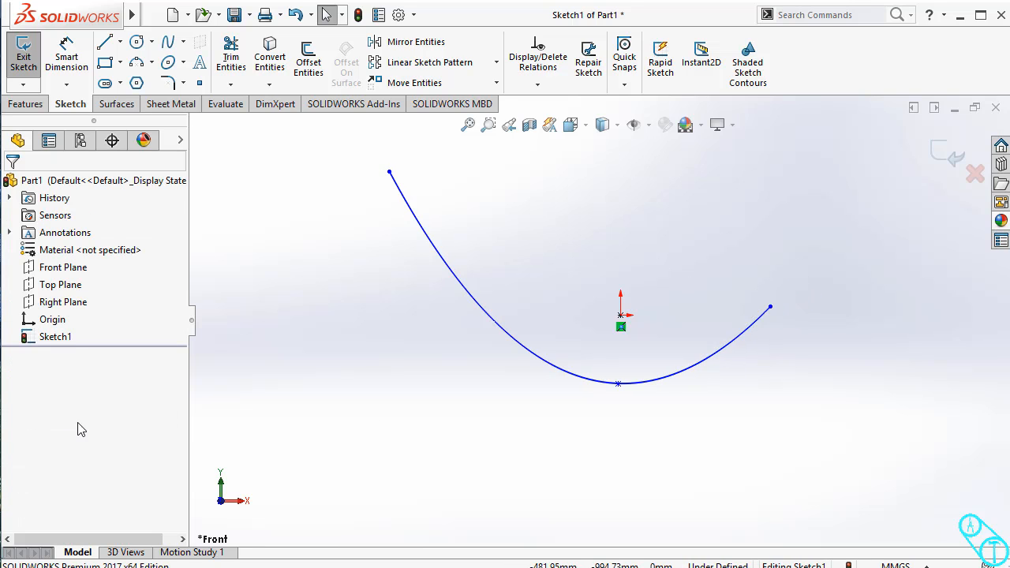
left_click(536, 353)
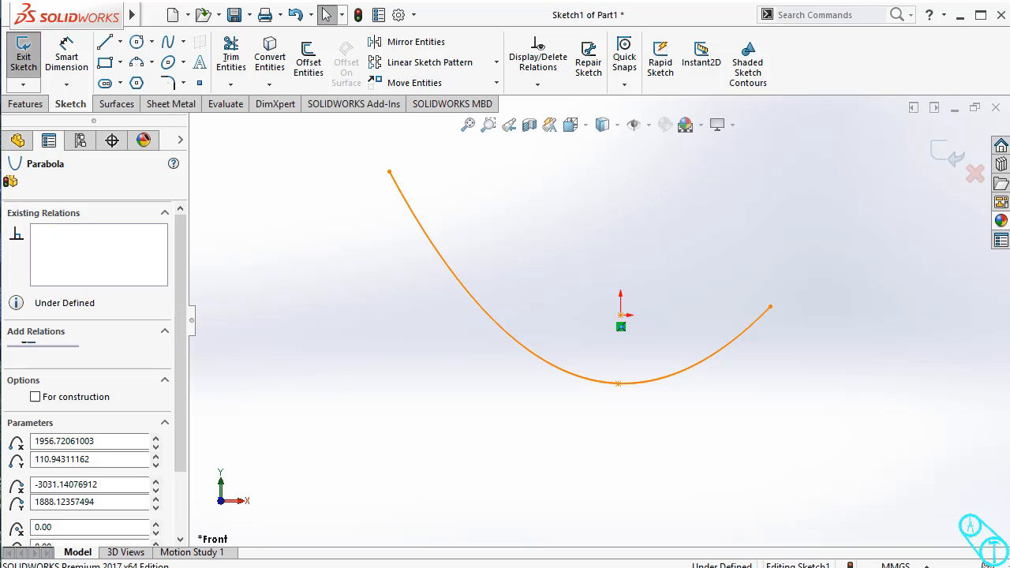
Step: Review the parabola's remaining coordinate parameters, including its apex coordinates, and examine the apex point on its own
scroll(185, 436, "down", 2)
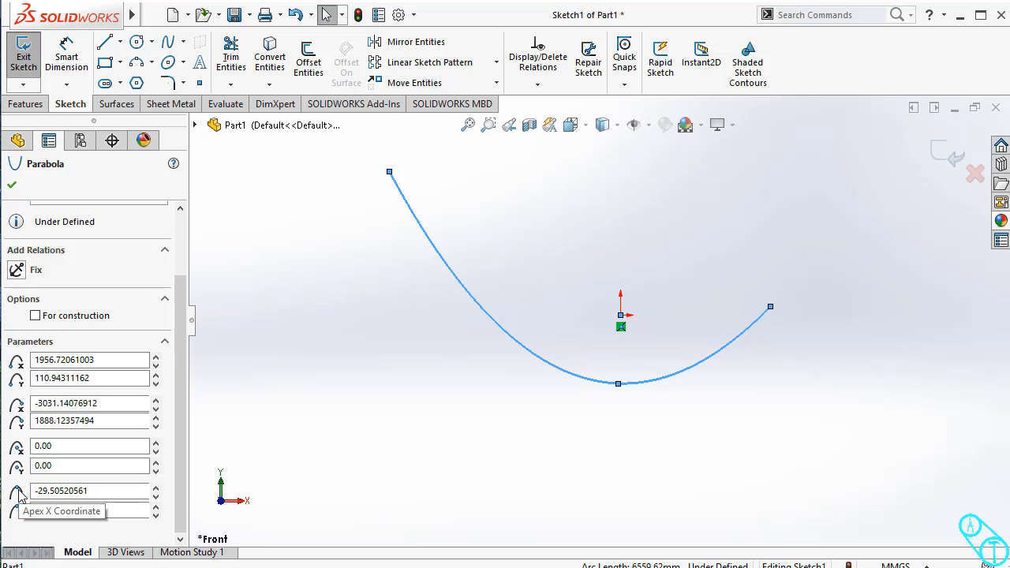
left_click(463, 458)
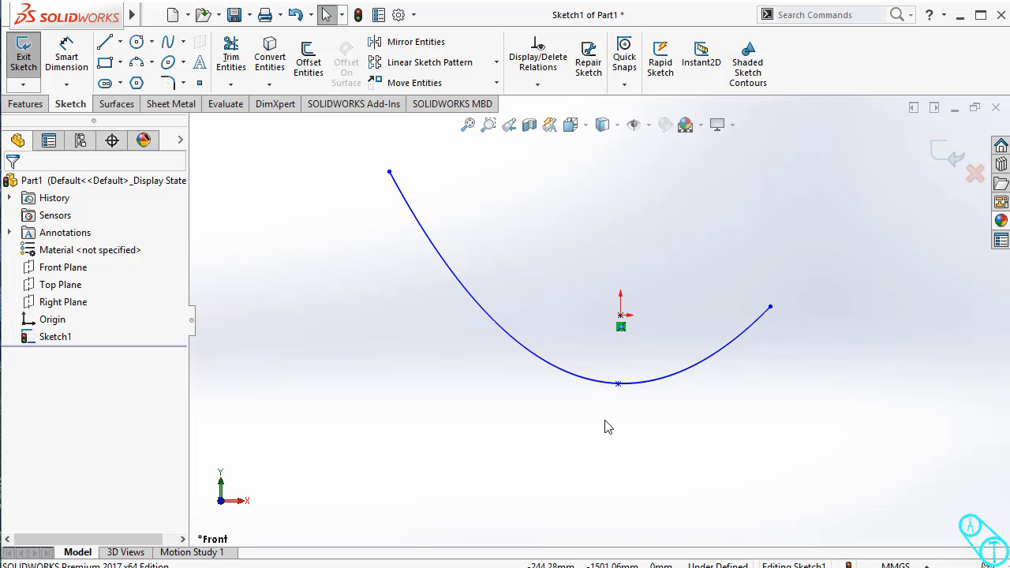
left_click(619, 385)
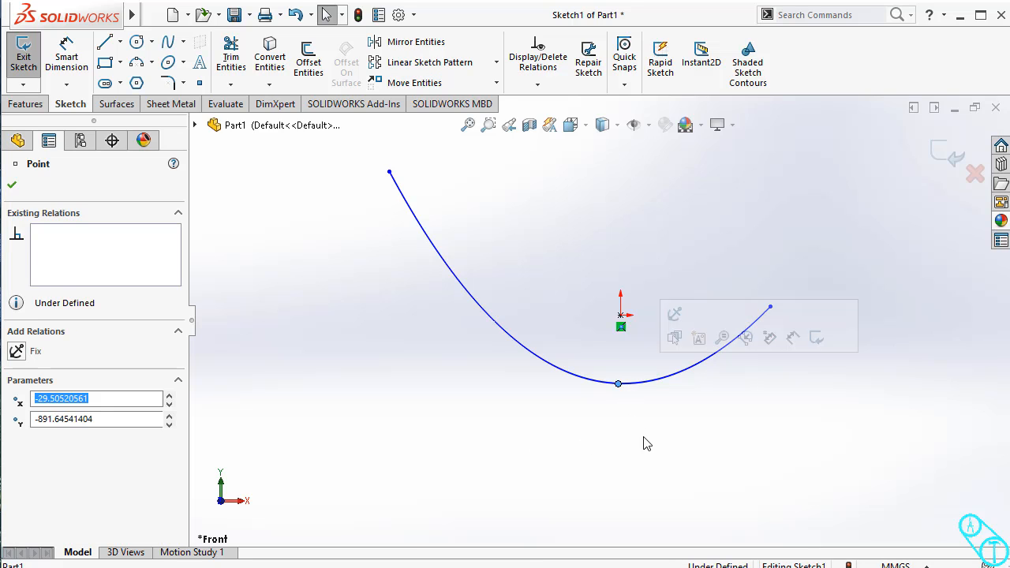
left_click(594, 440)
Step: Delete the parabola from the sketch
left_click(541, 363)
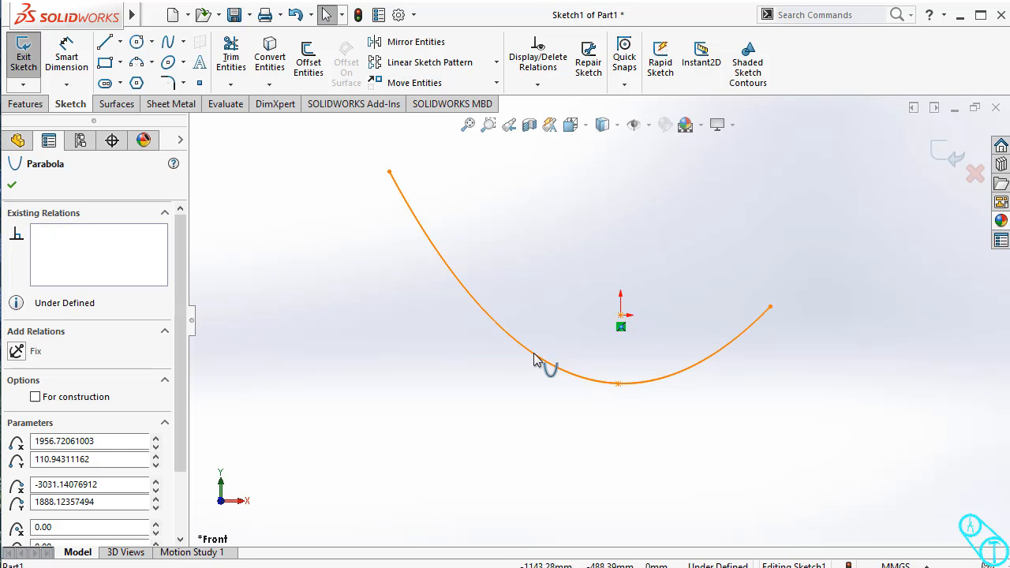
key("Delete")
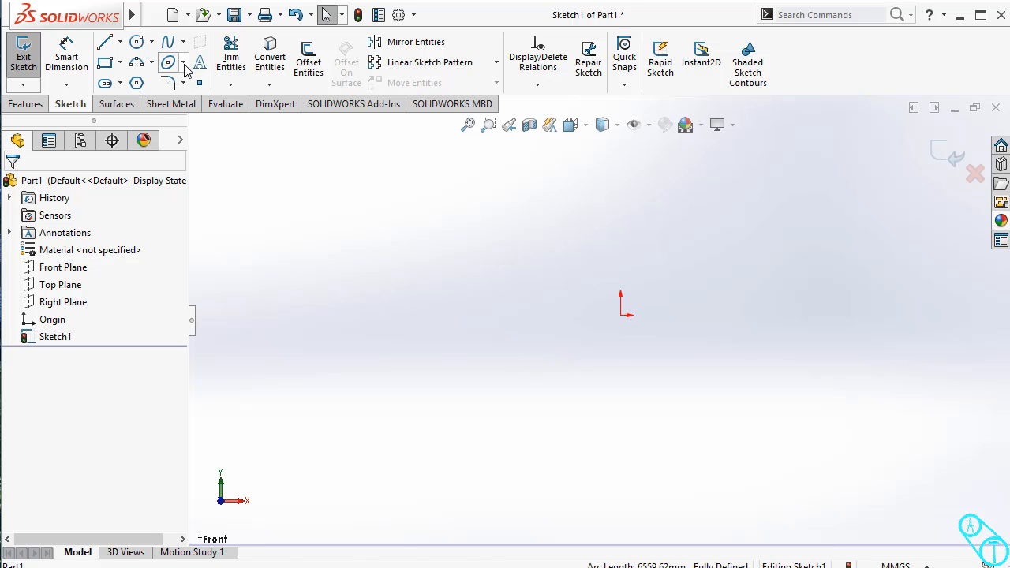
Step: Sketch a conic from the origin to an endpoint horizontally aligned on its right, with the top vertex below and a Rho of 0.75
left_click(184, 64)
left_click(197, 140)
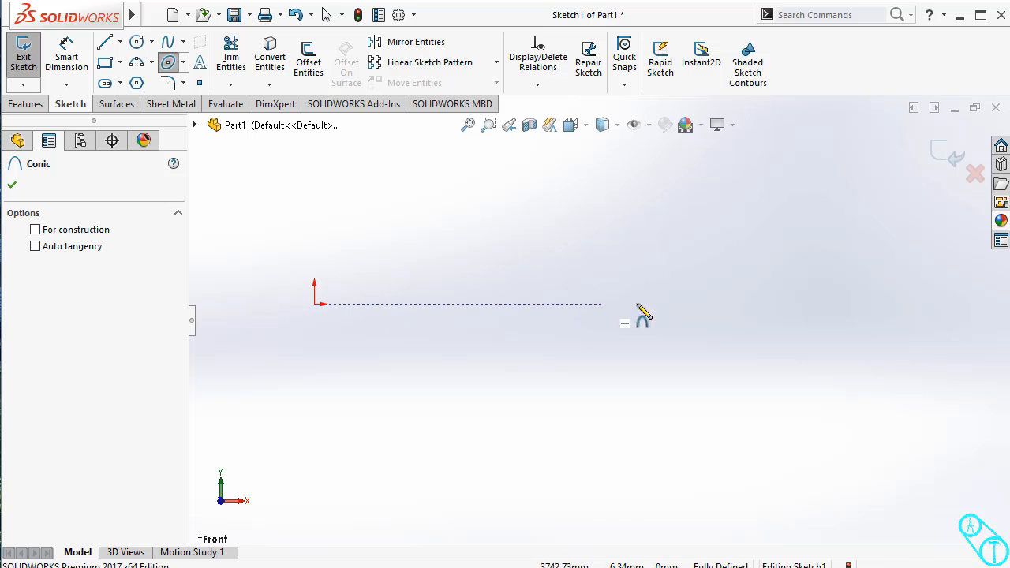
left_click(742, 305)
left_click(316, 306)
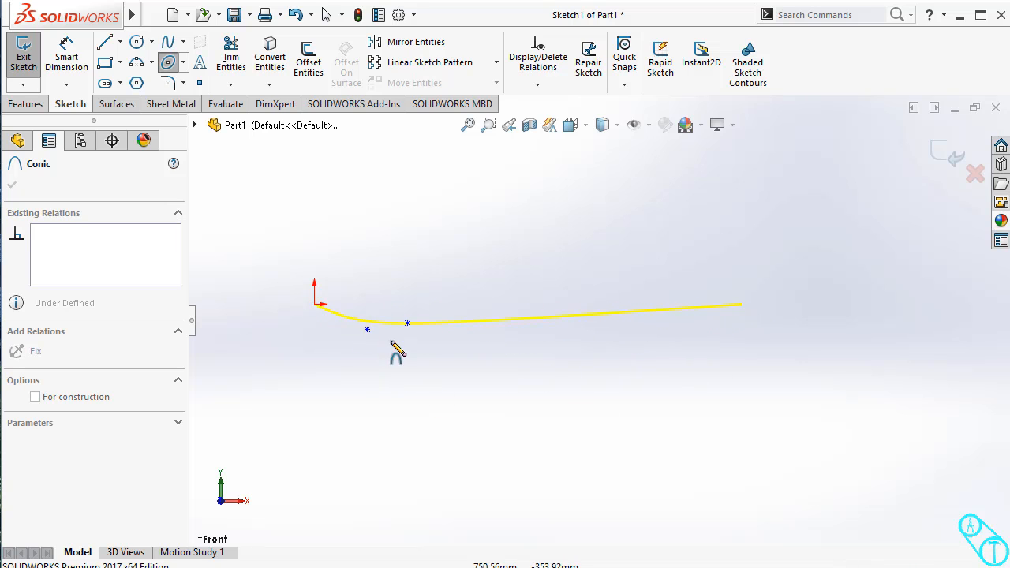
left_click(505, 388)
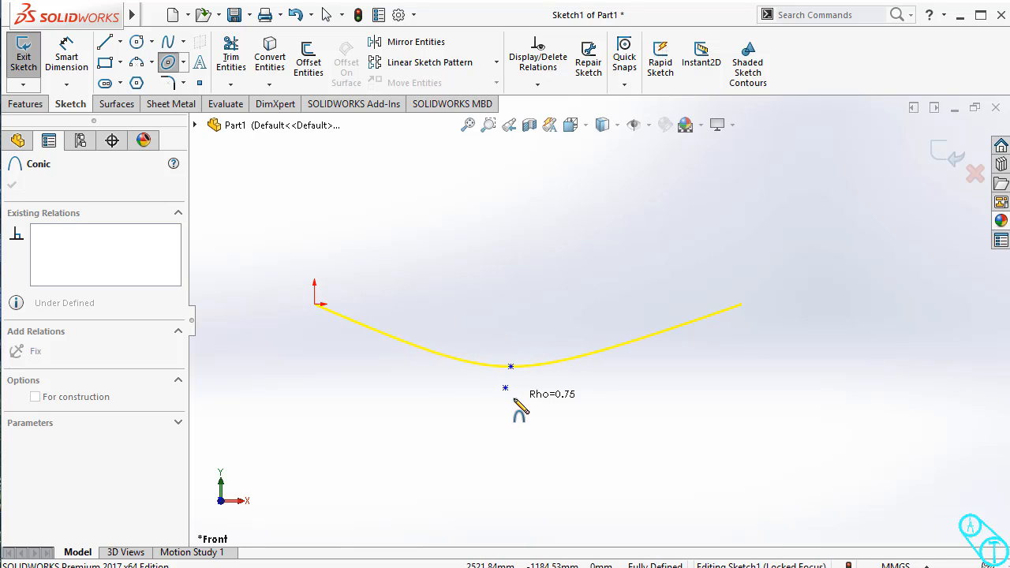
left_click(520, 399)
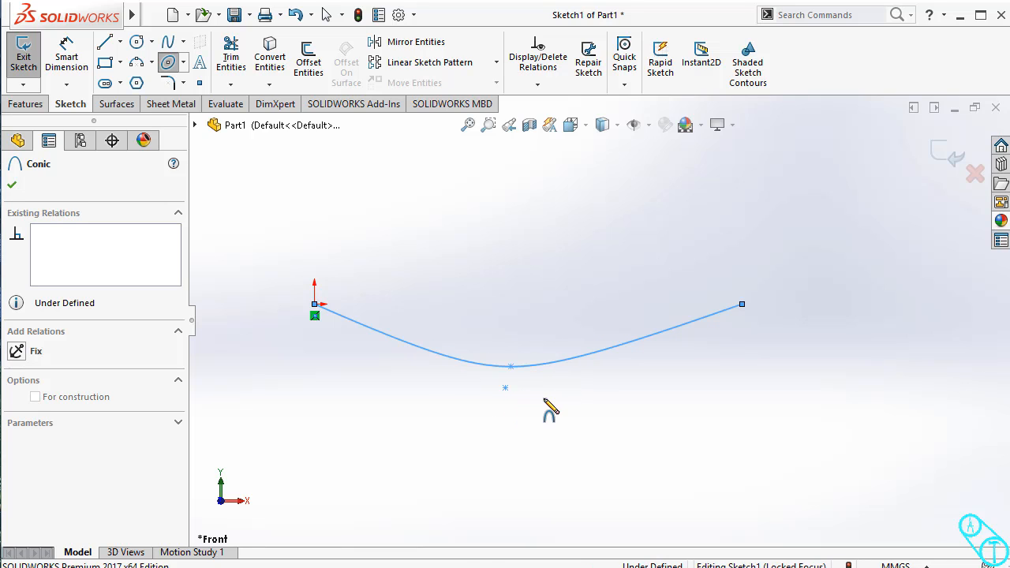
key("Escape")
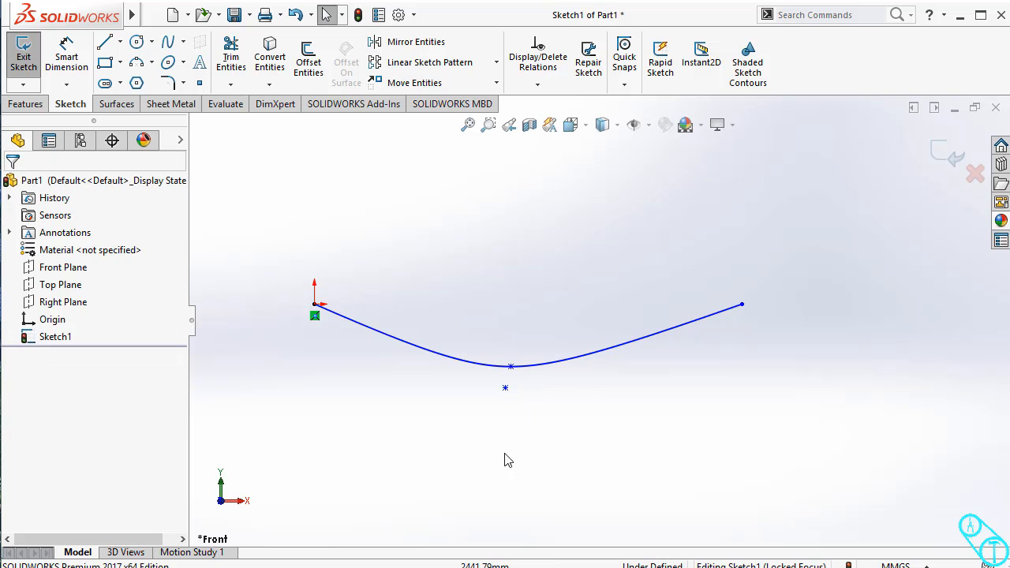
Step: Move the conic's top vertex down and left to about X 2082 mm, Y -1545 mm
left_click_drag(509, 393, 480, 427)
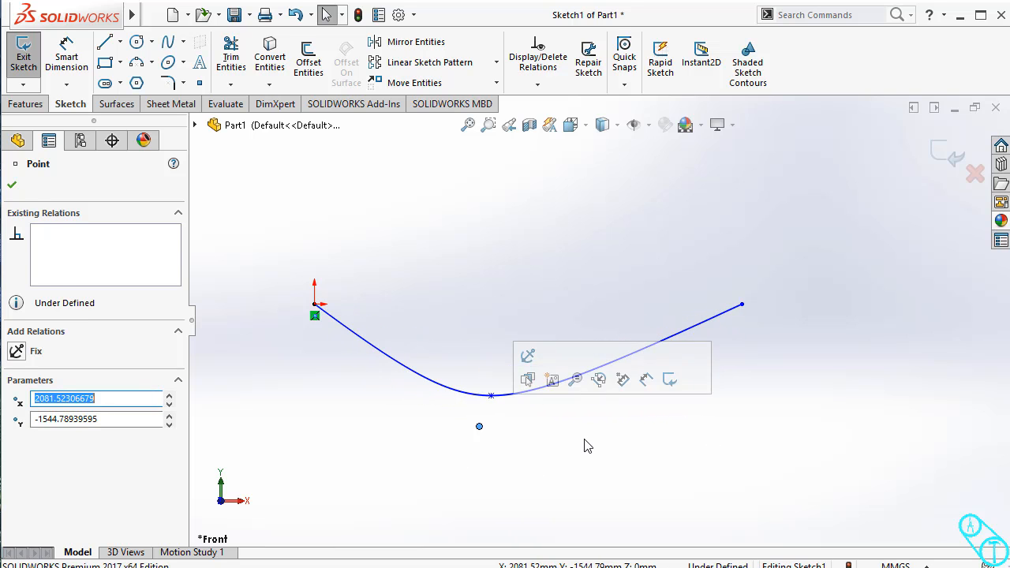
left_click(577, 462)
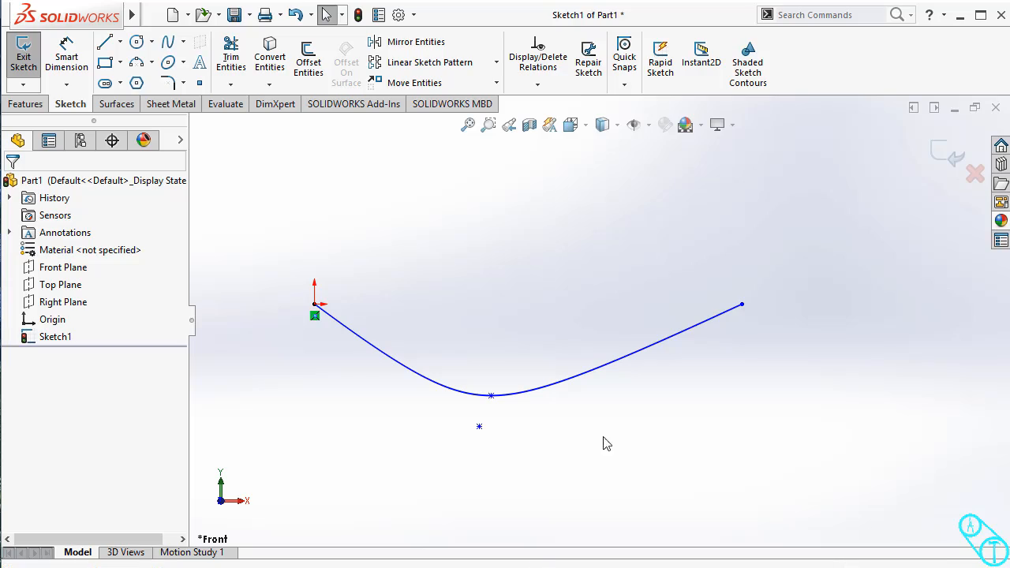